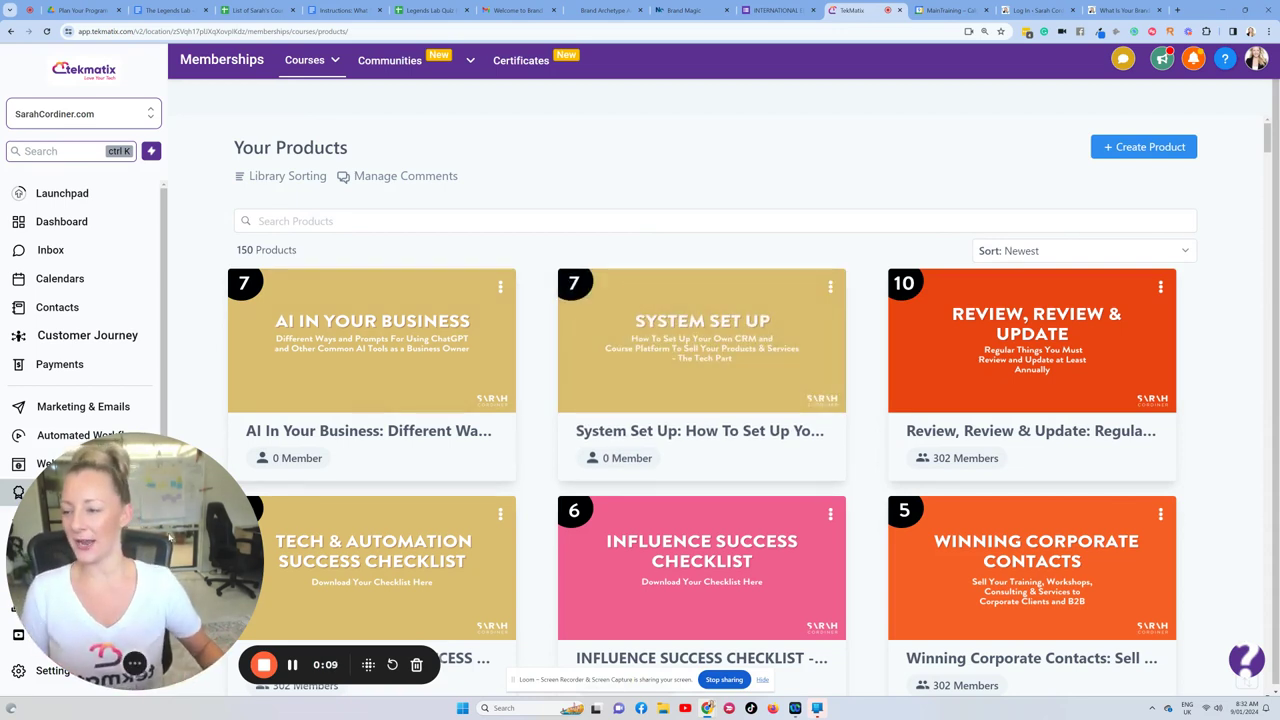
Navigate to Courses > Settings to list Site Details, Custom Domains, Email and App Settings.
drag(169, 536, 314, 481)
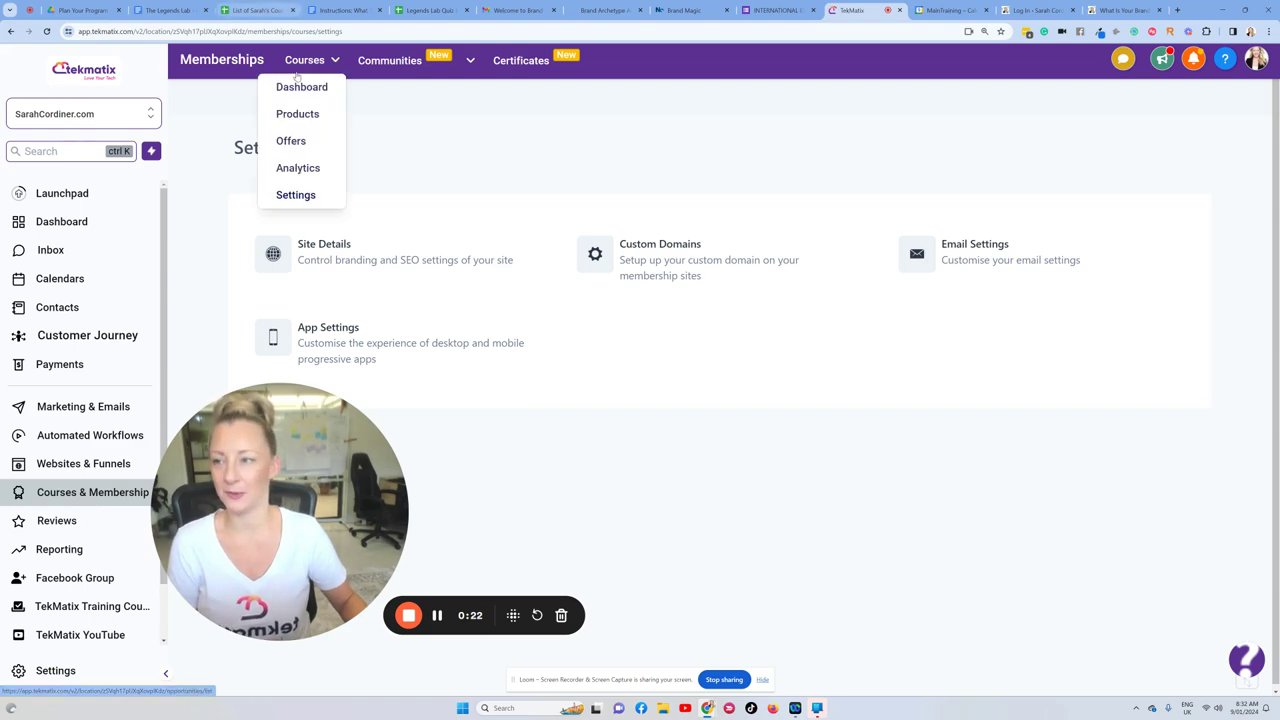
mouse_move(313, 62)
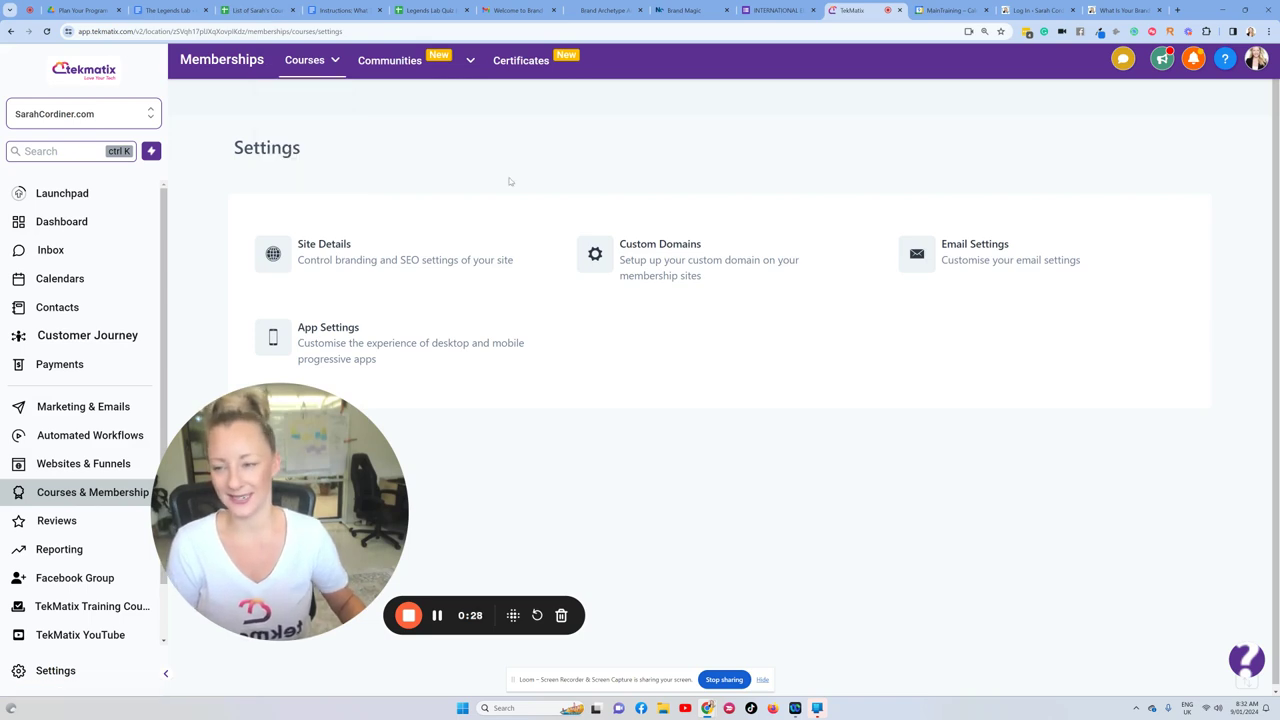
Open App Settings and review the app's full name, leaving it unchanged.
click(418, 345)
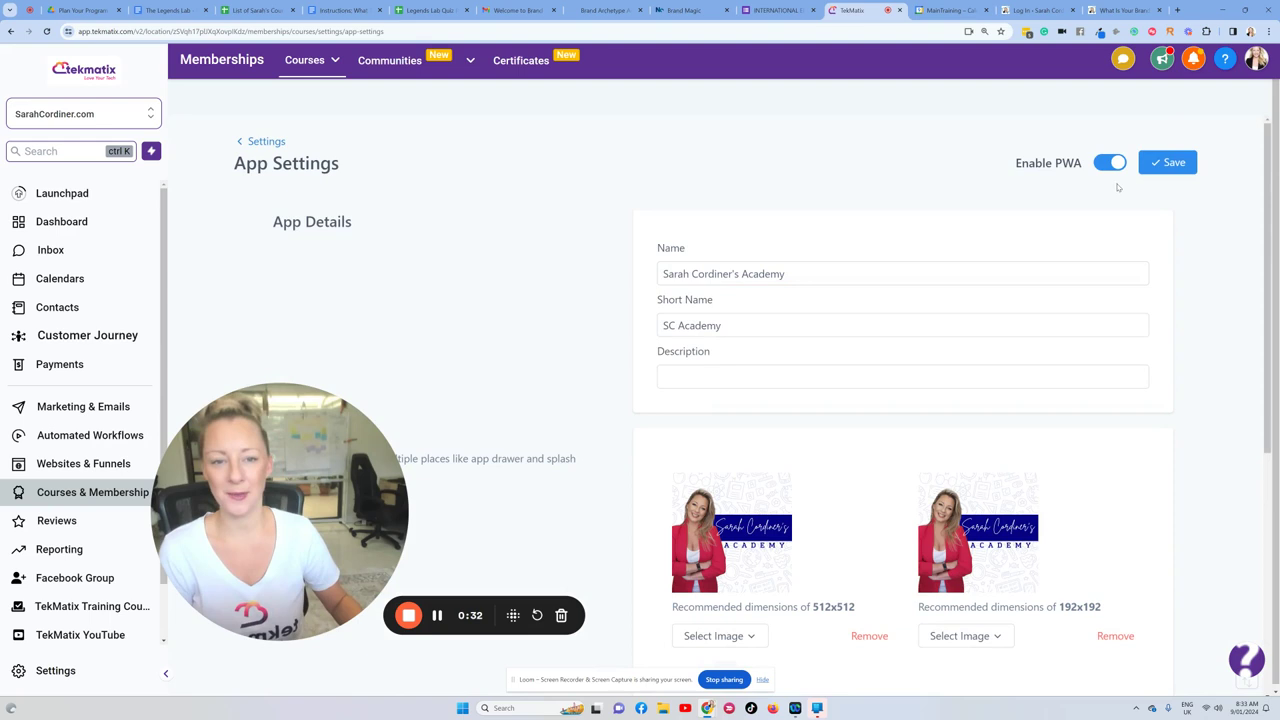
drag(1015, 169, 1083, 172)
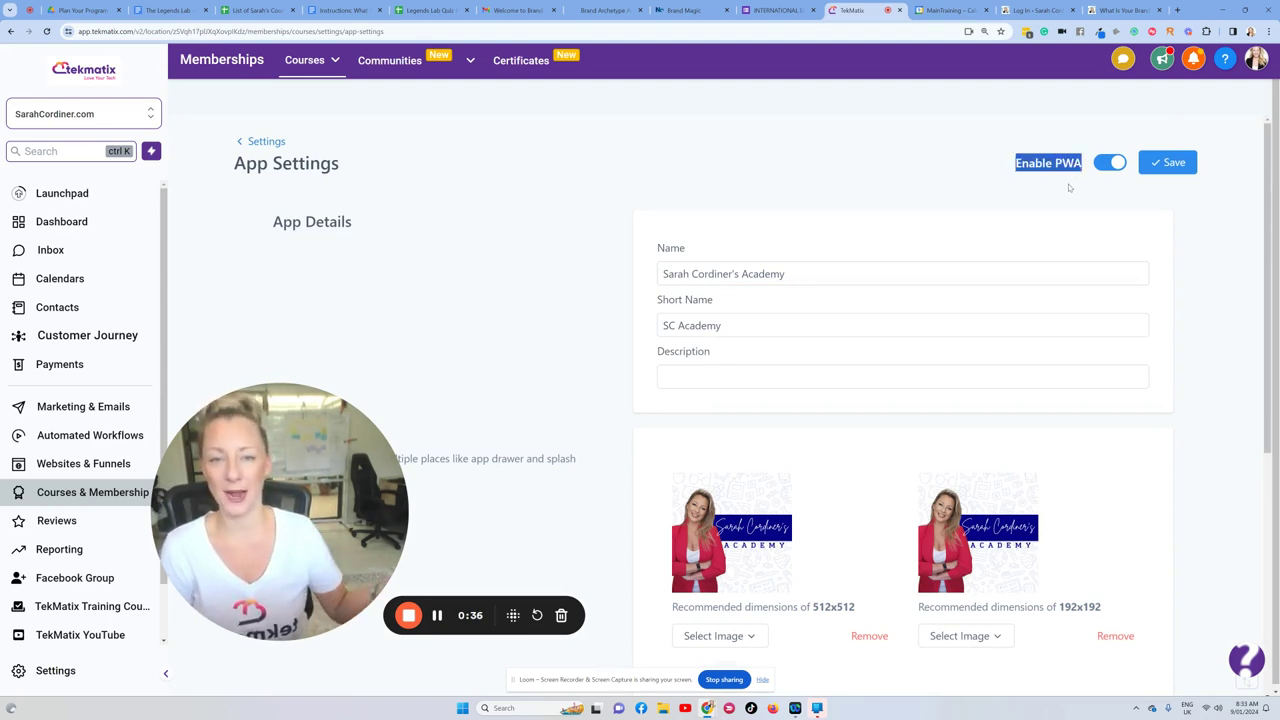
key(alt+Left)
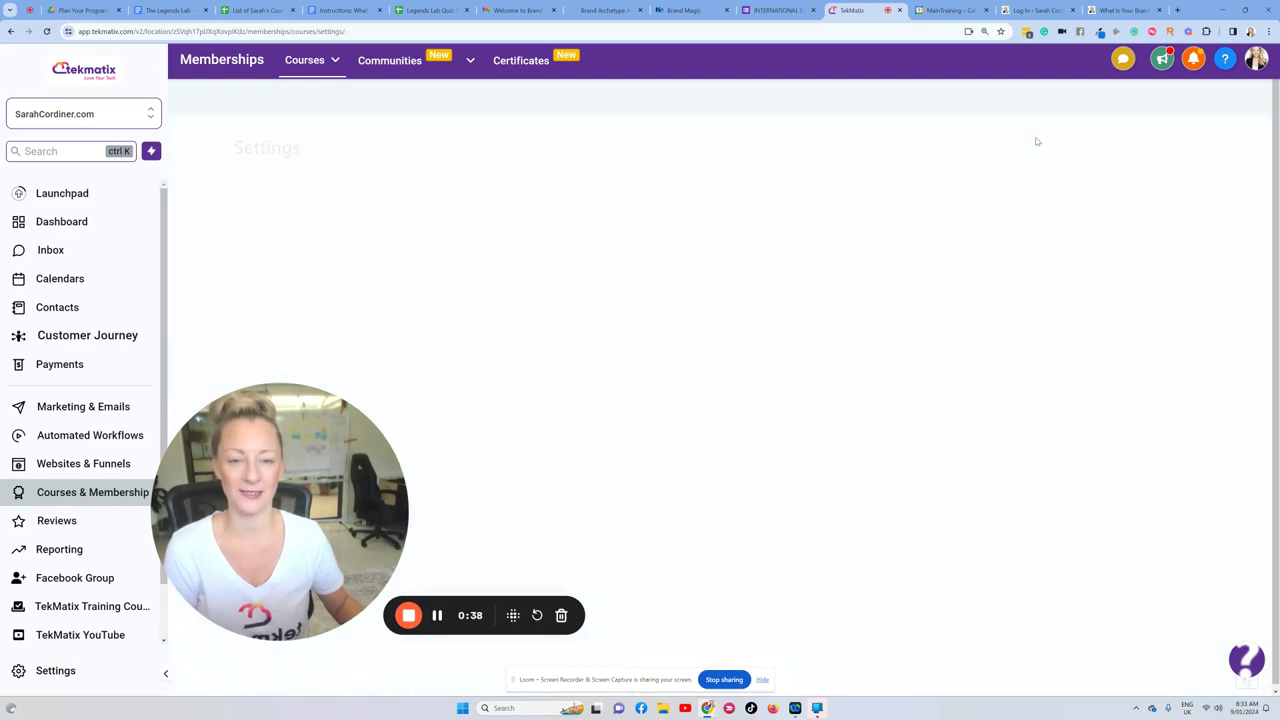
click(329, 355)
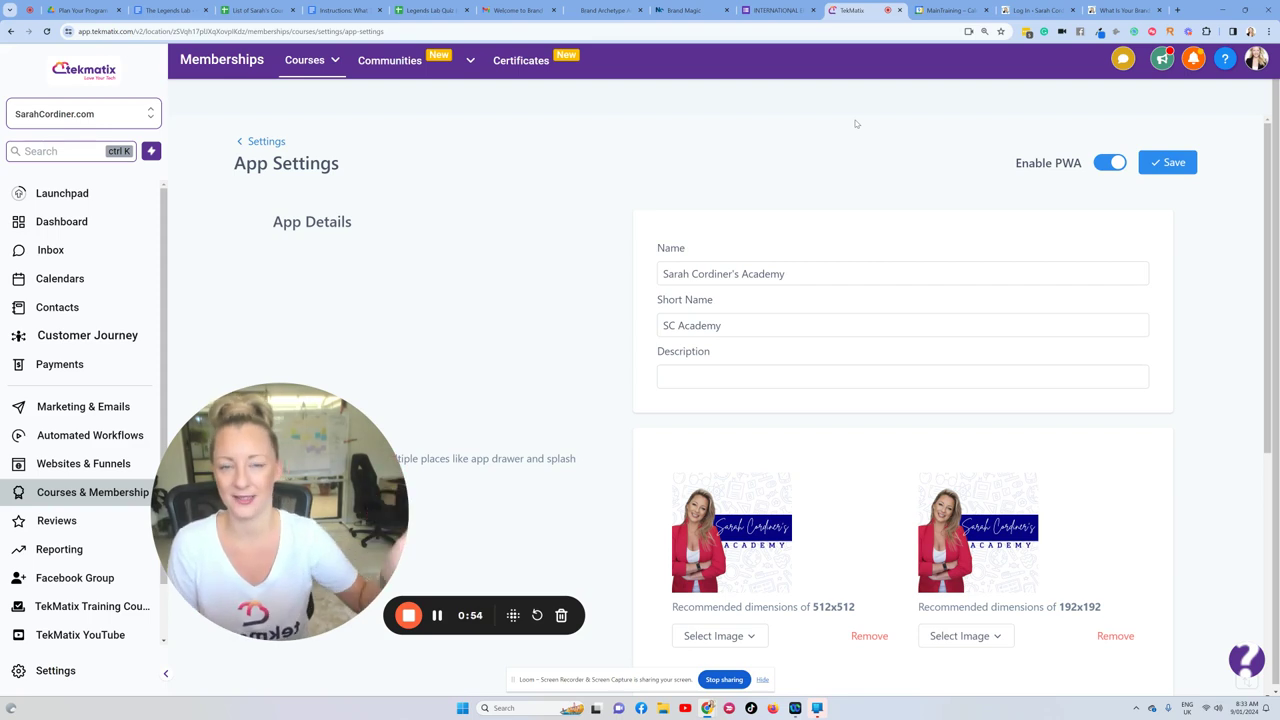
scroll(557, 191, down, 1)
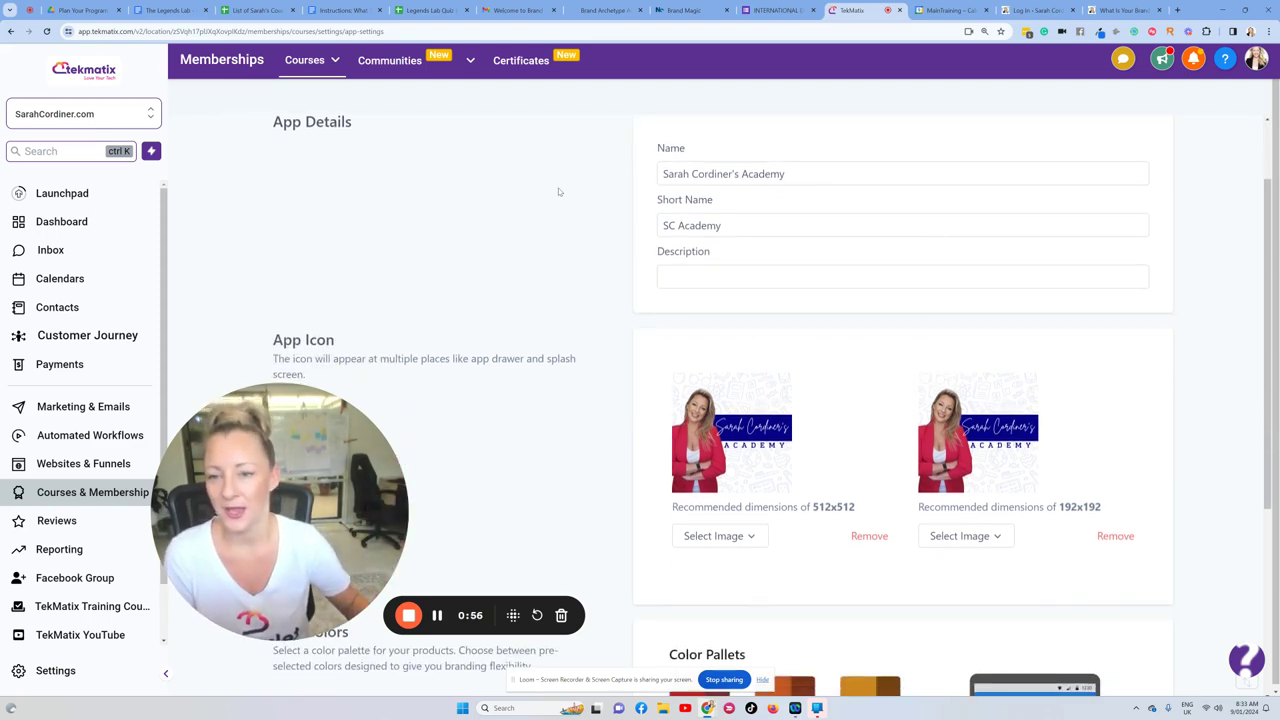
scroll(557, 191, up, 1)
click(747, 273)
drag(796, 274, 675, 281)
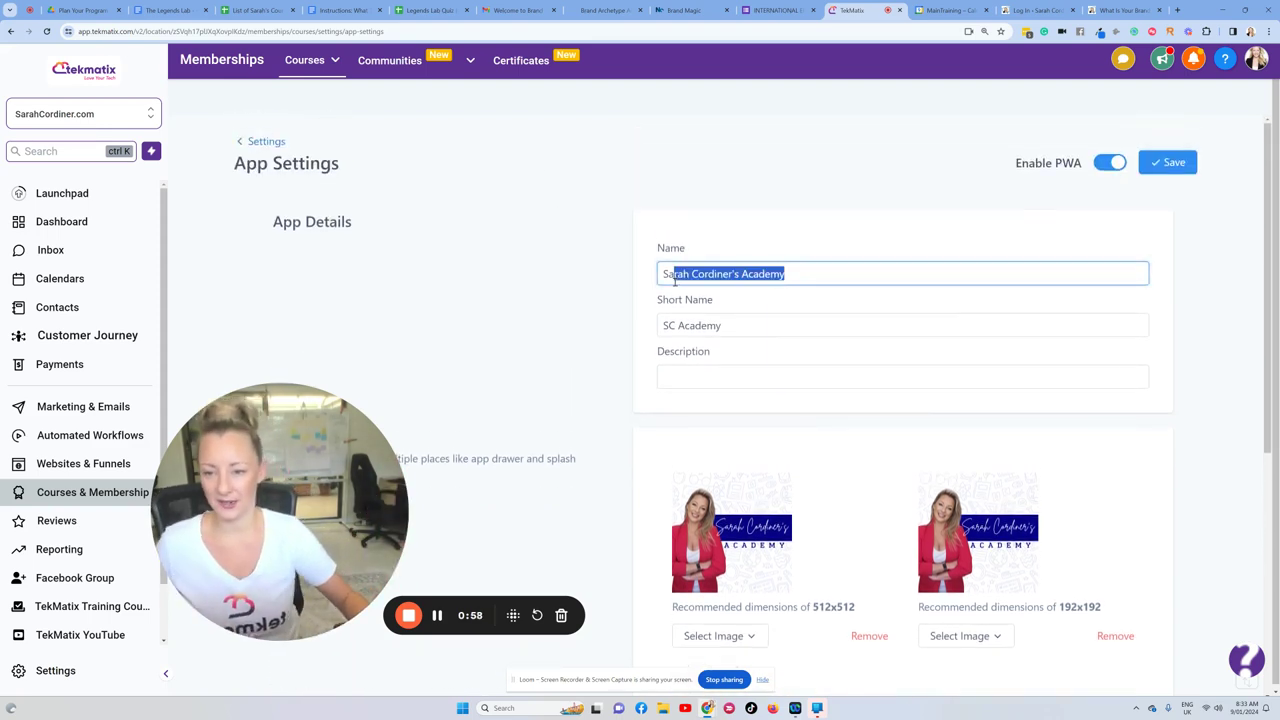
click(742, 268)
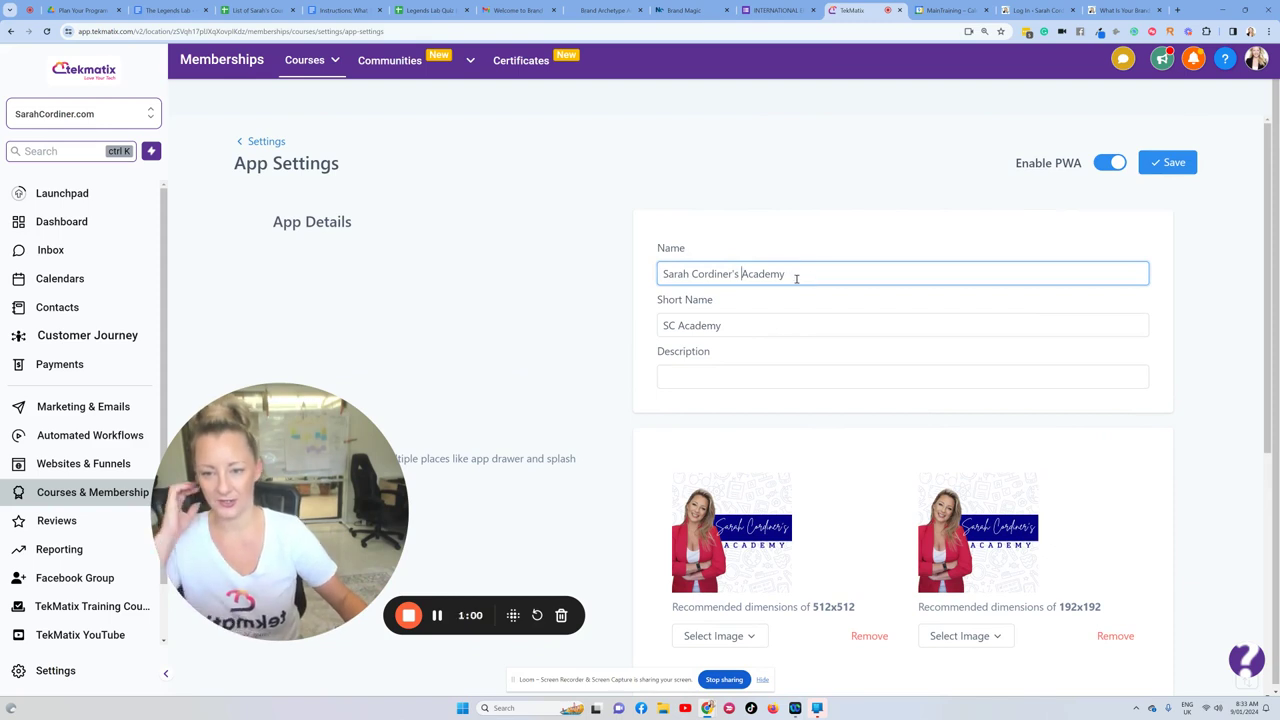
drag(796, 278, 648, 280)
click(774, 238)
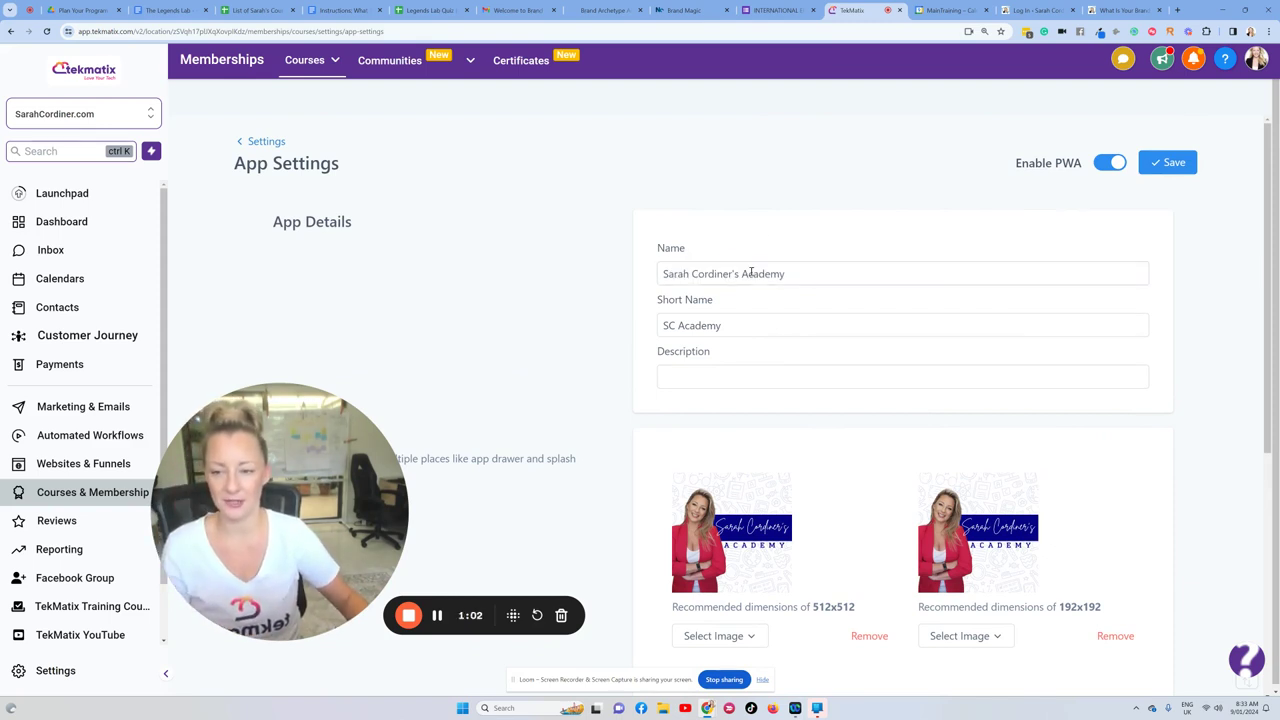
Pick the magenta palette under App Colors and save the app settings.
scroll(808, 342, down, 3)
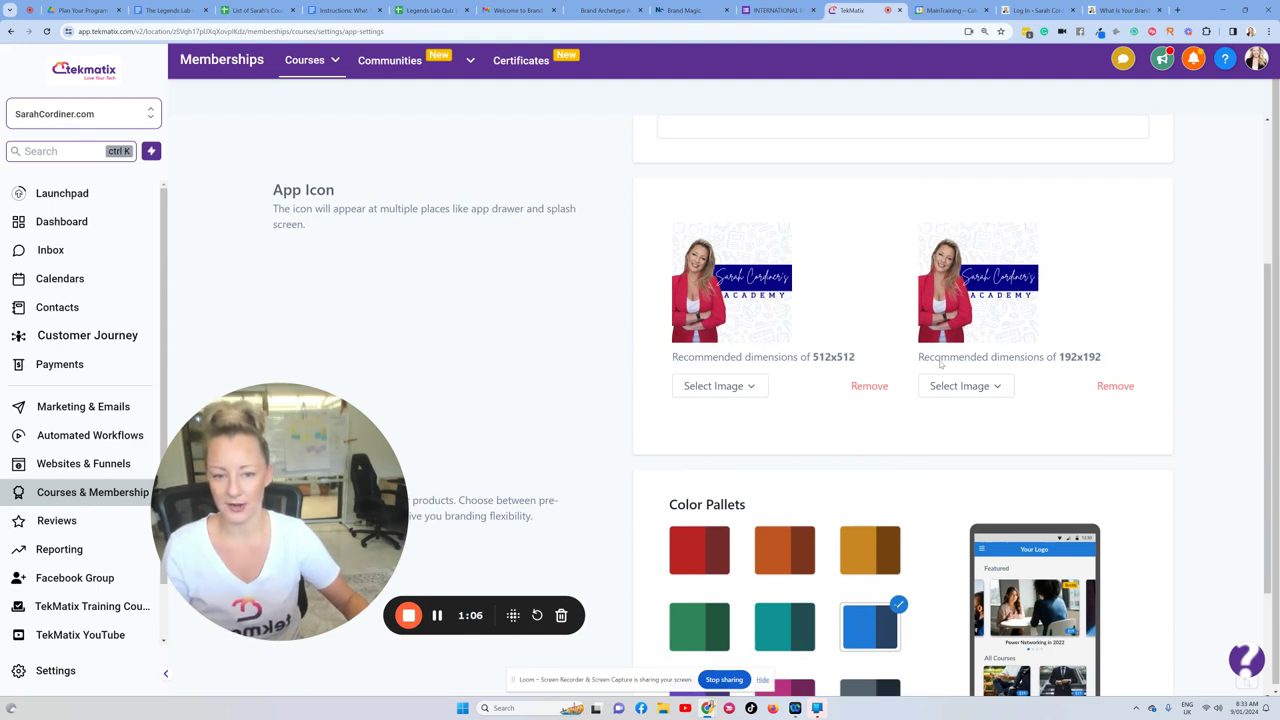
scroll(940, 364, down, 2)
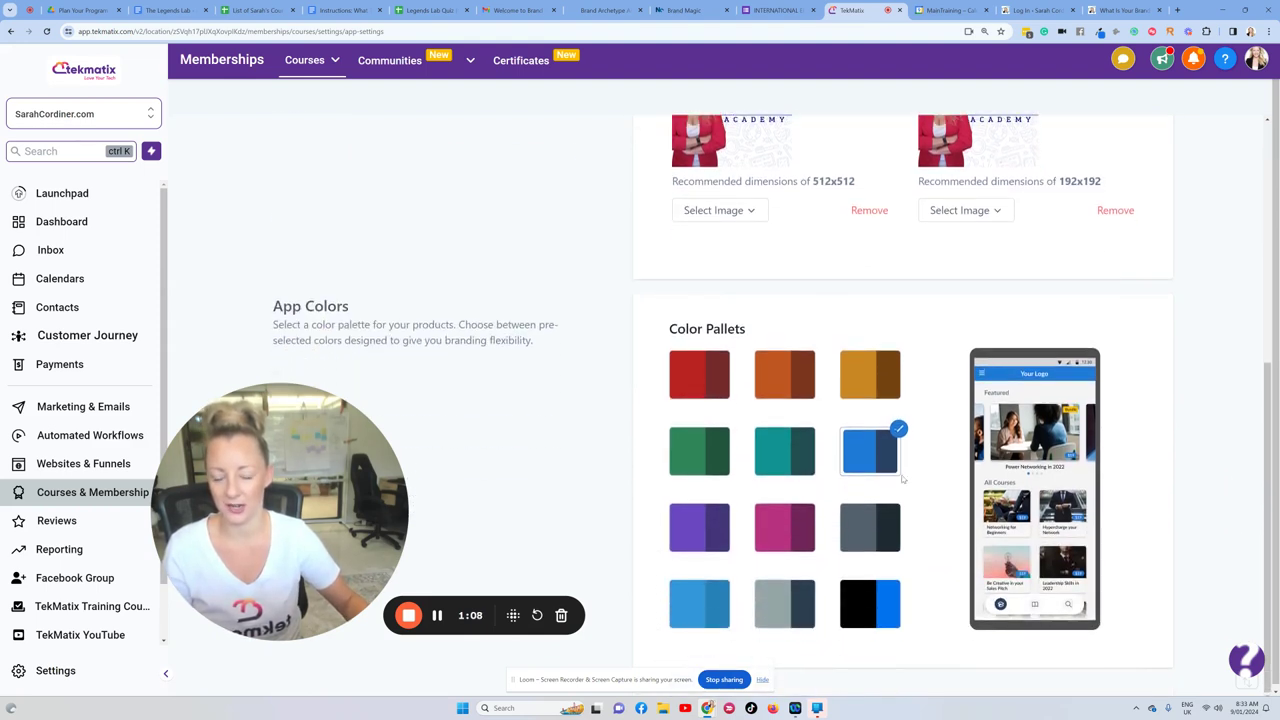
click(784, 522)
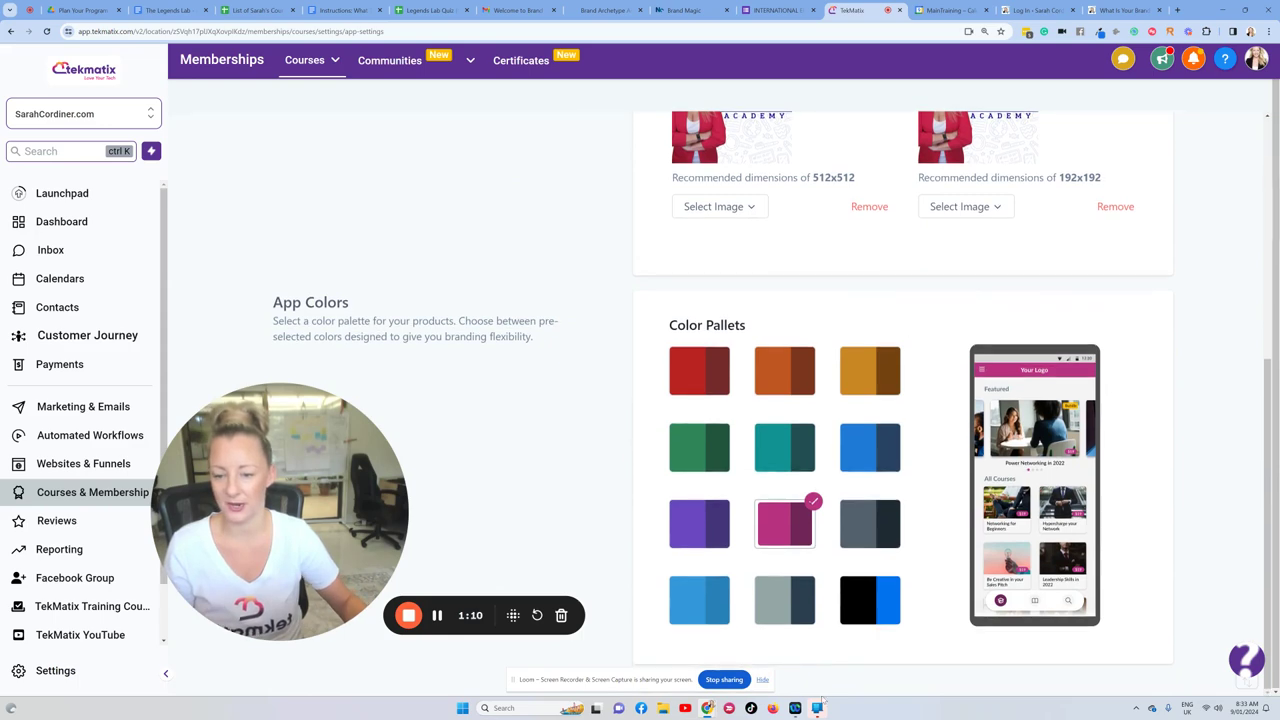
scroll(1070, 285, up, 5)
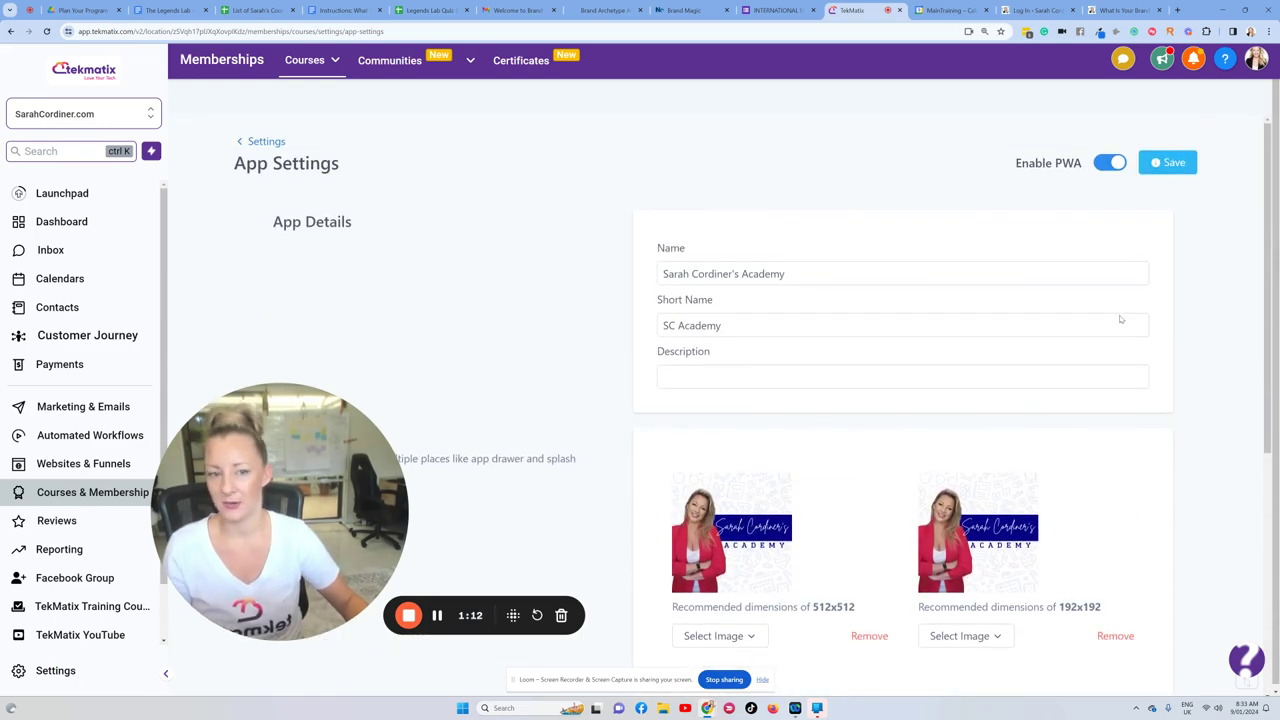
click(1170, 162)
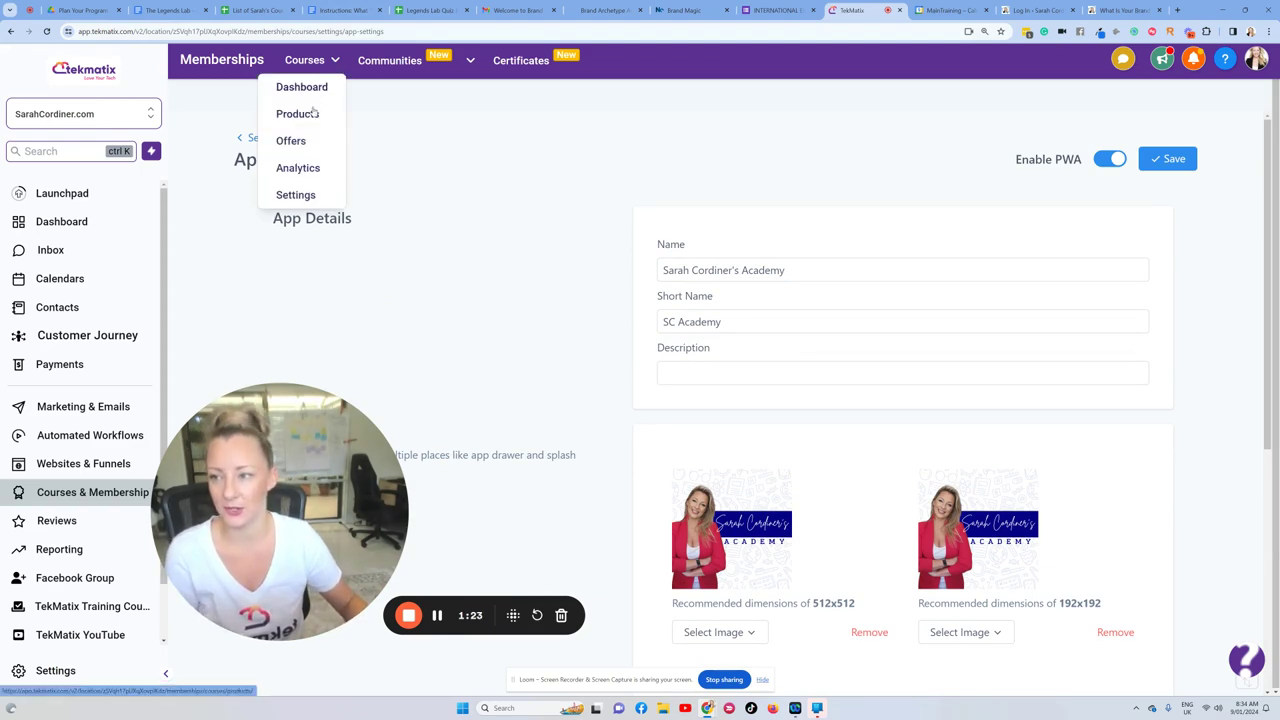
Open the System Set Up product and show its Classic, New York and Neue themes.
click(300, 116)
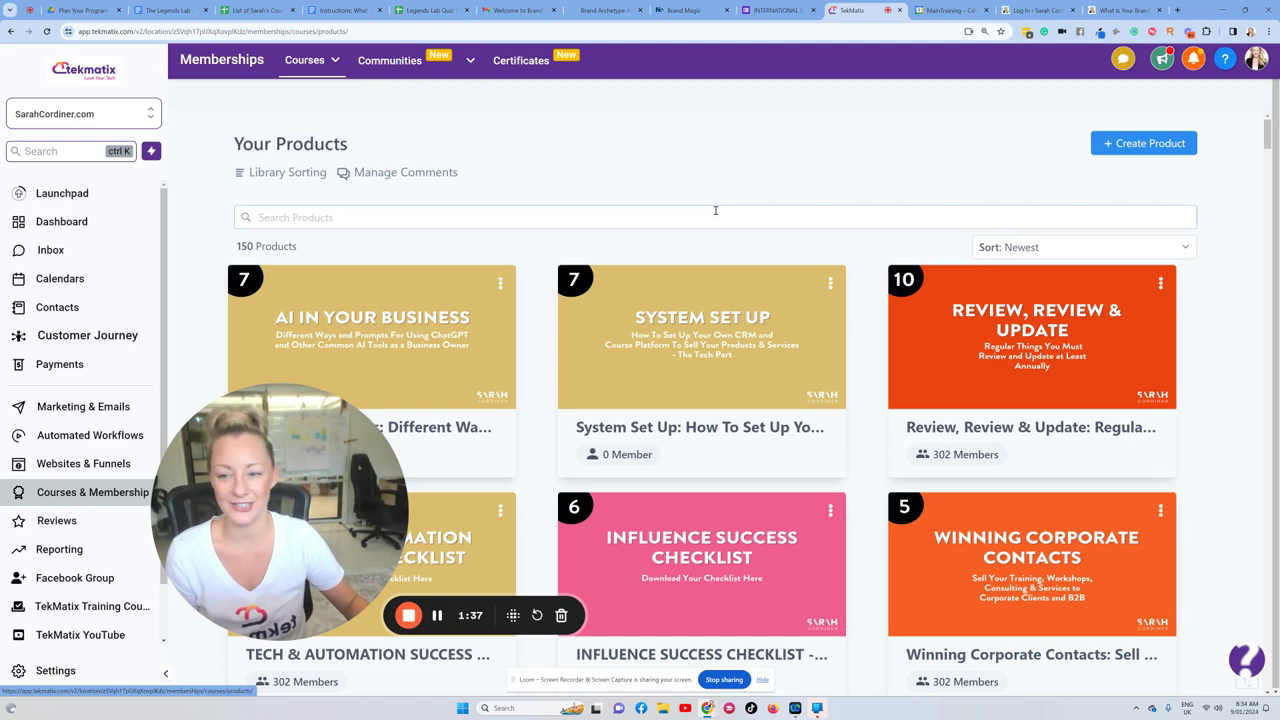
click(670, 343)
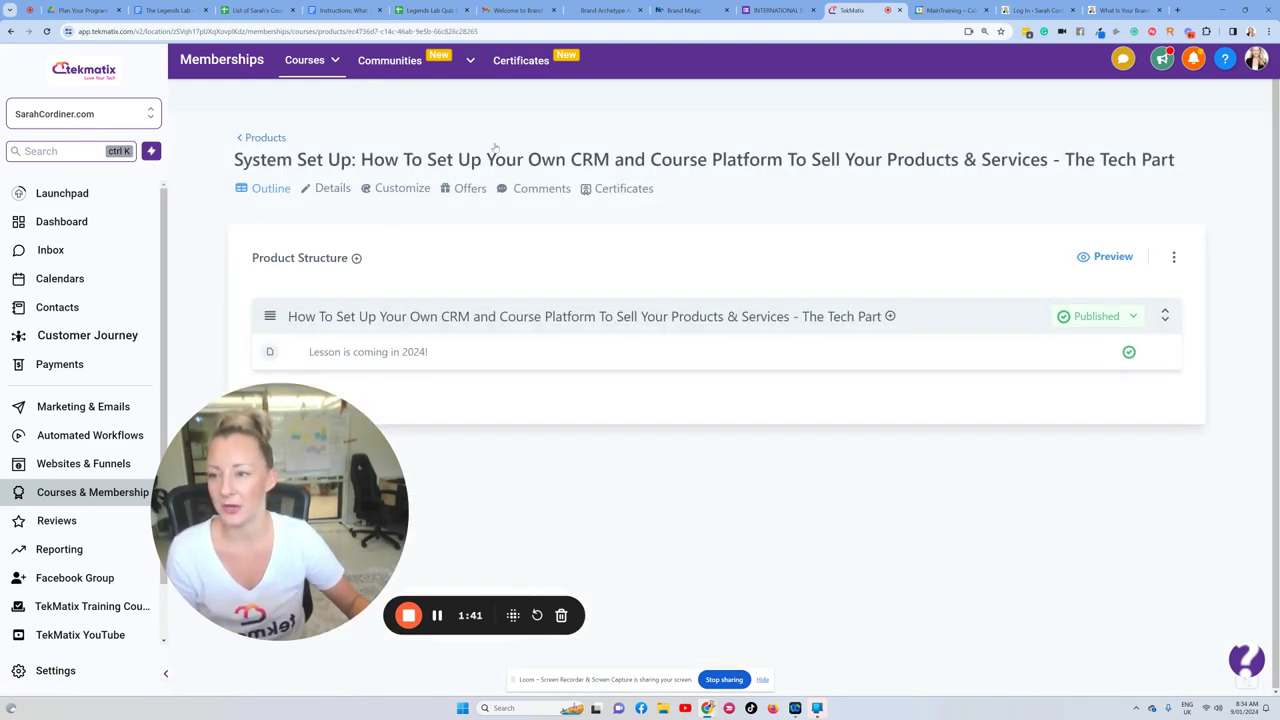
click(404, 189)
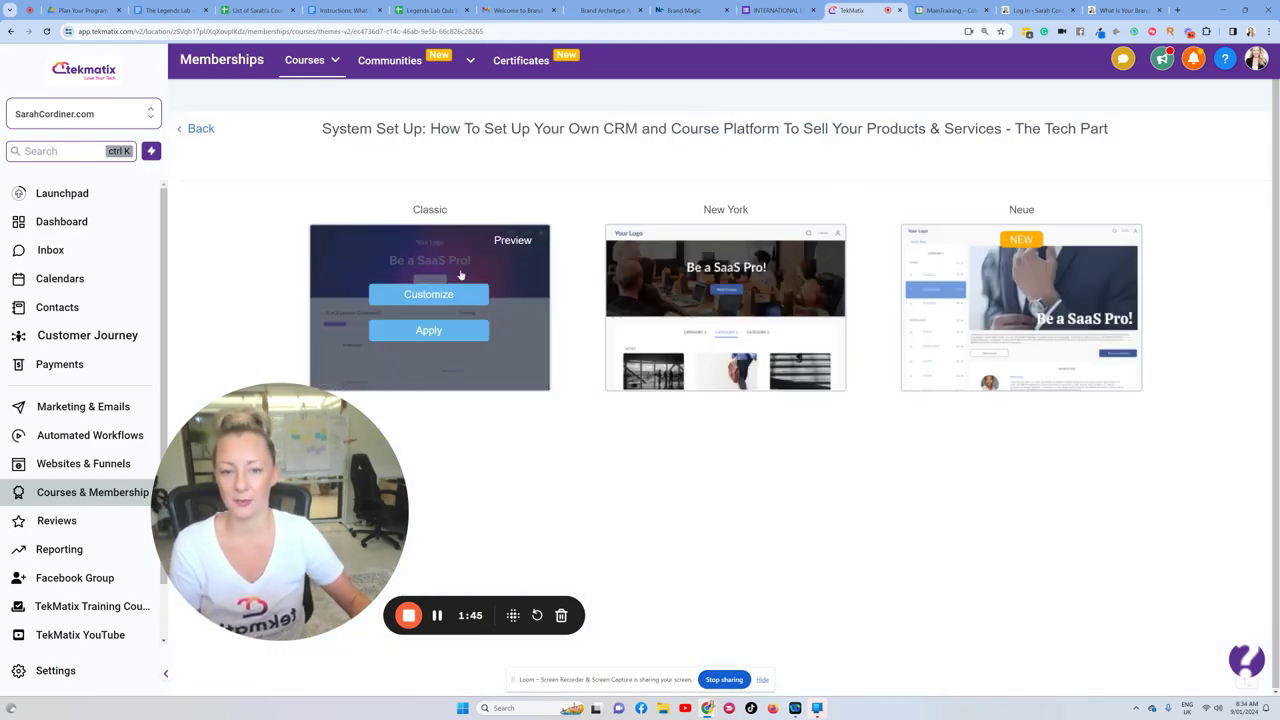
mouse_move(745, 277)
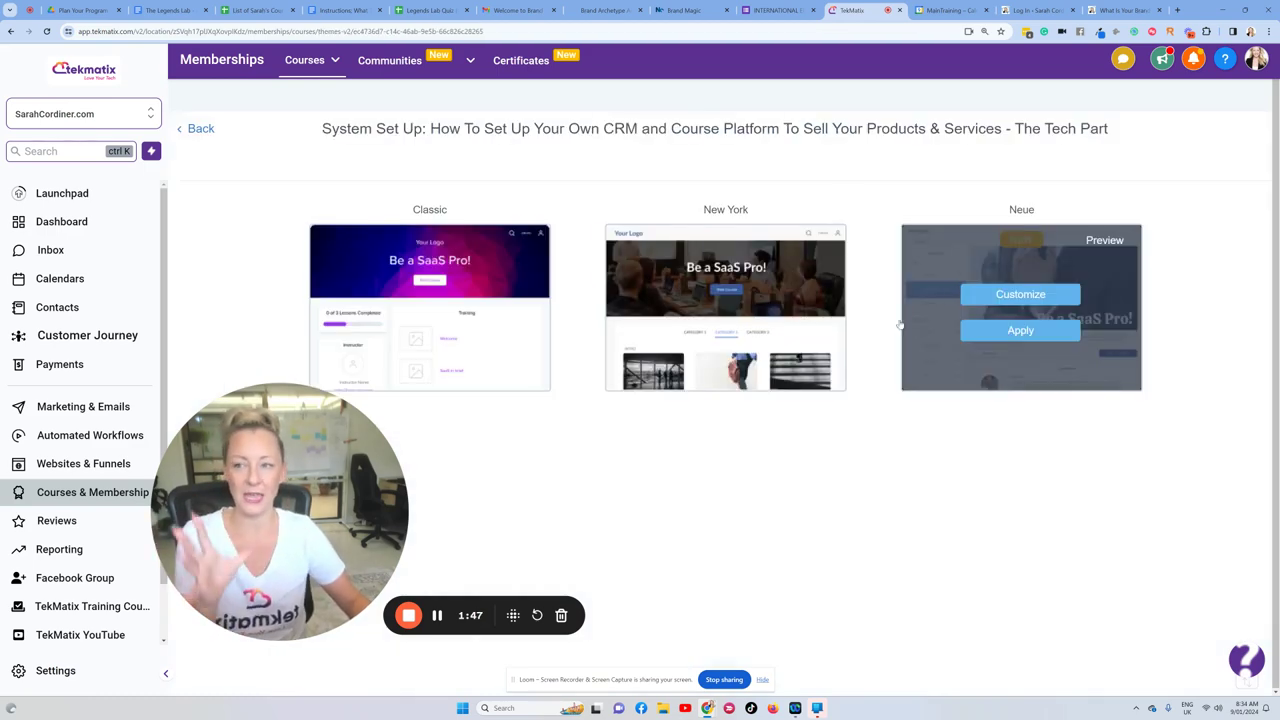
key(alt+Left)
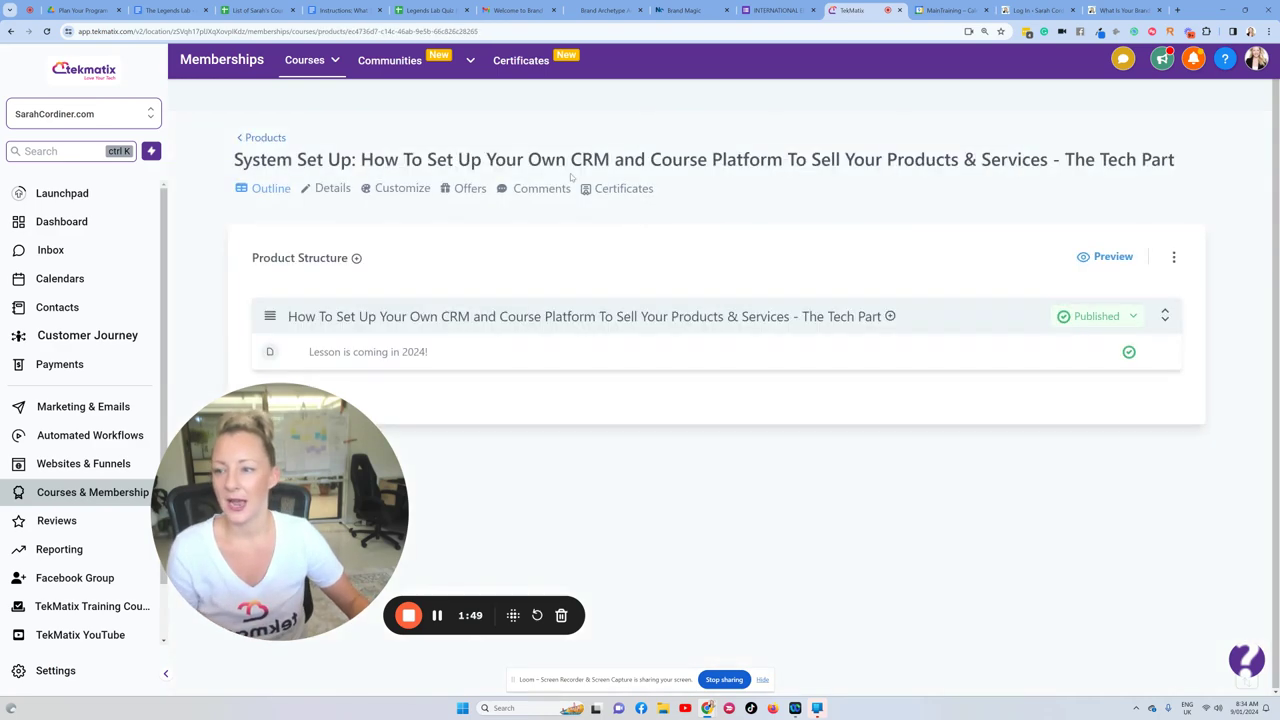
click(398, 188)
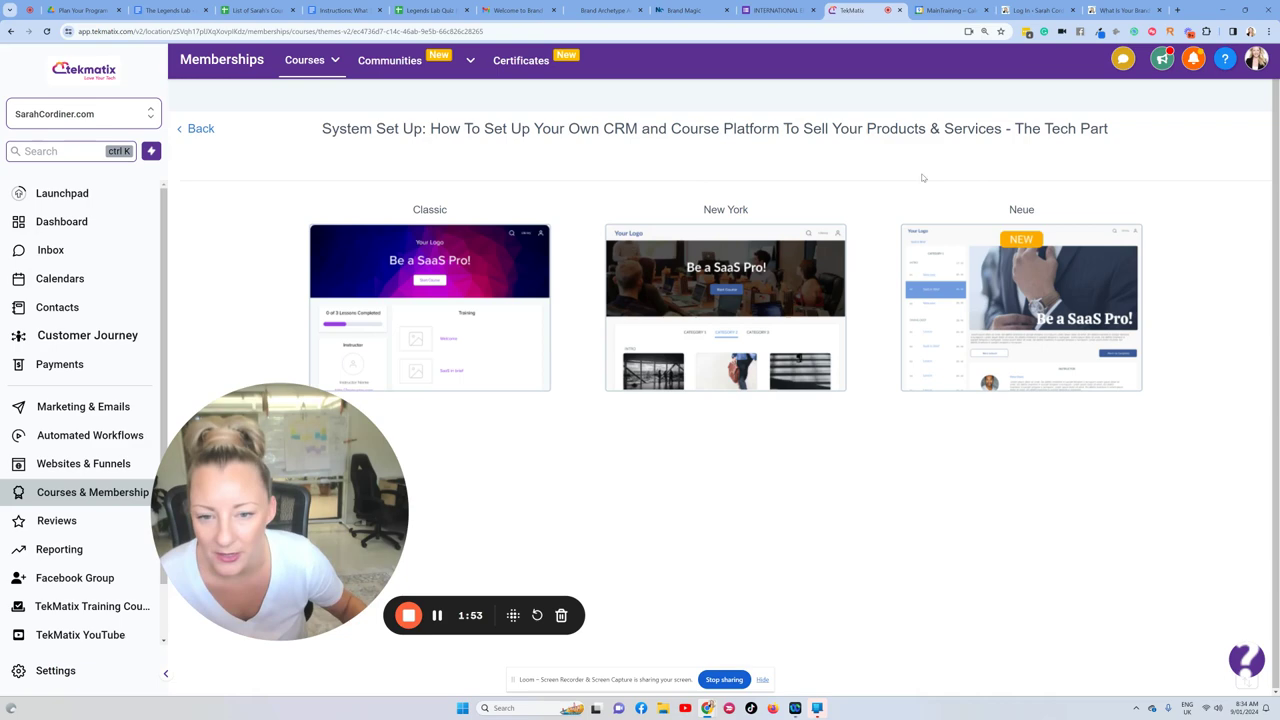
Start customising the Classic theme for the System Set Up product.
mouse_move(913, 254)
mouse_move(371, 246)
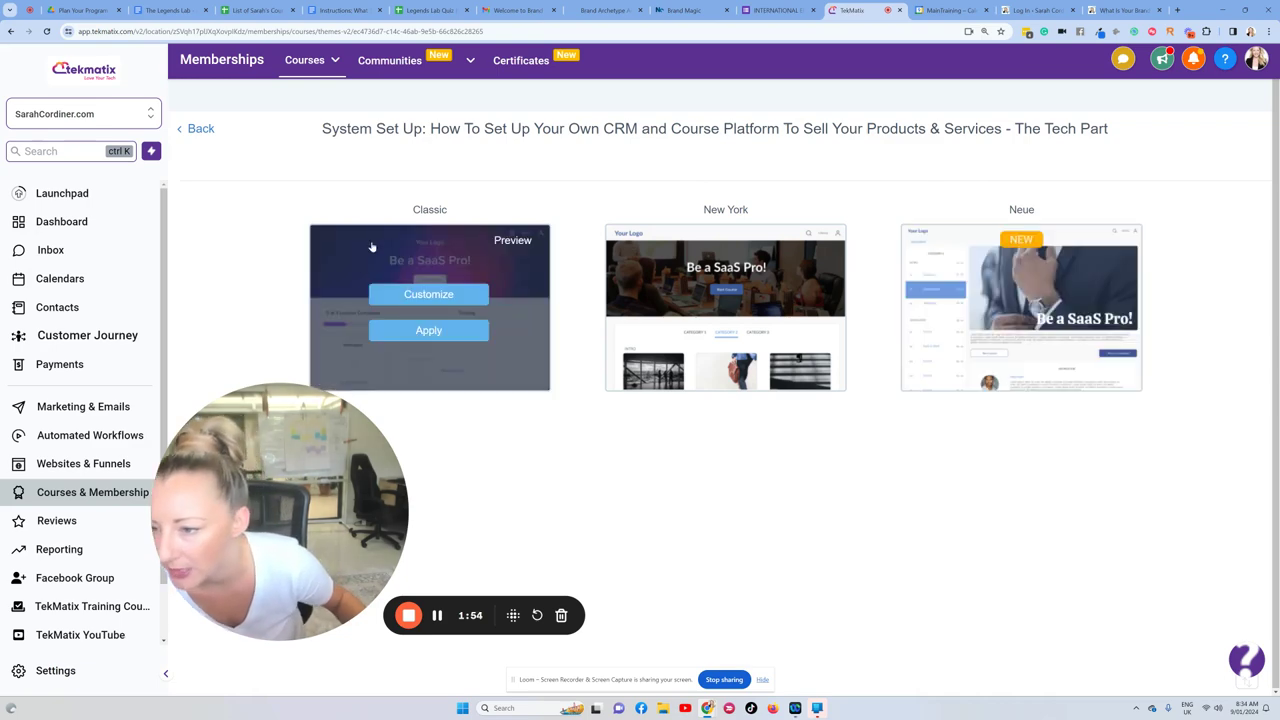
click(429, 295)
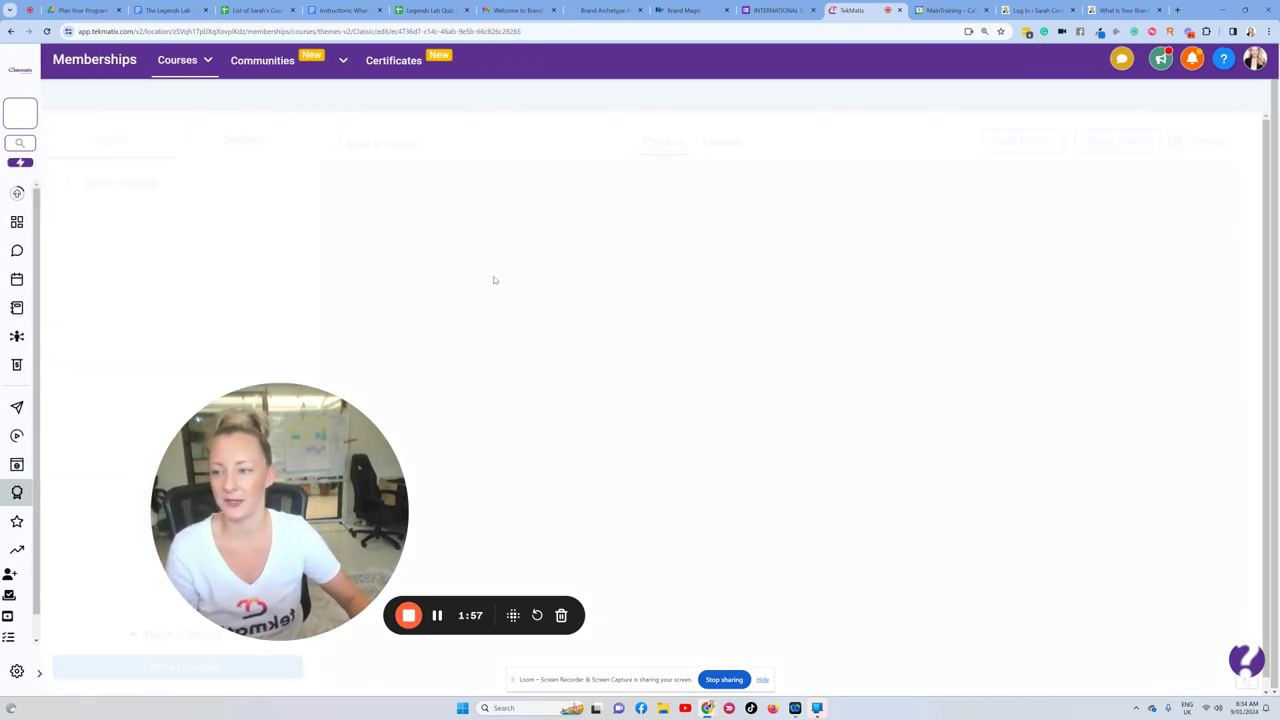
drag(270, 440, 856, 396)
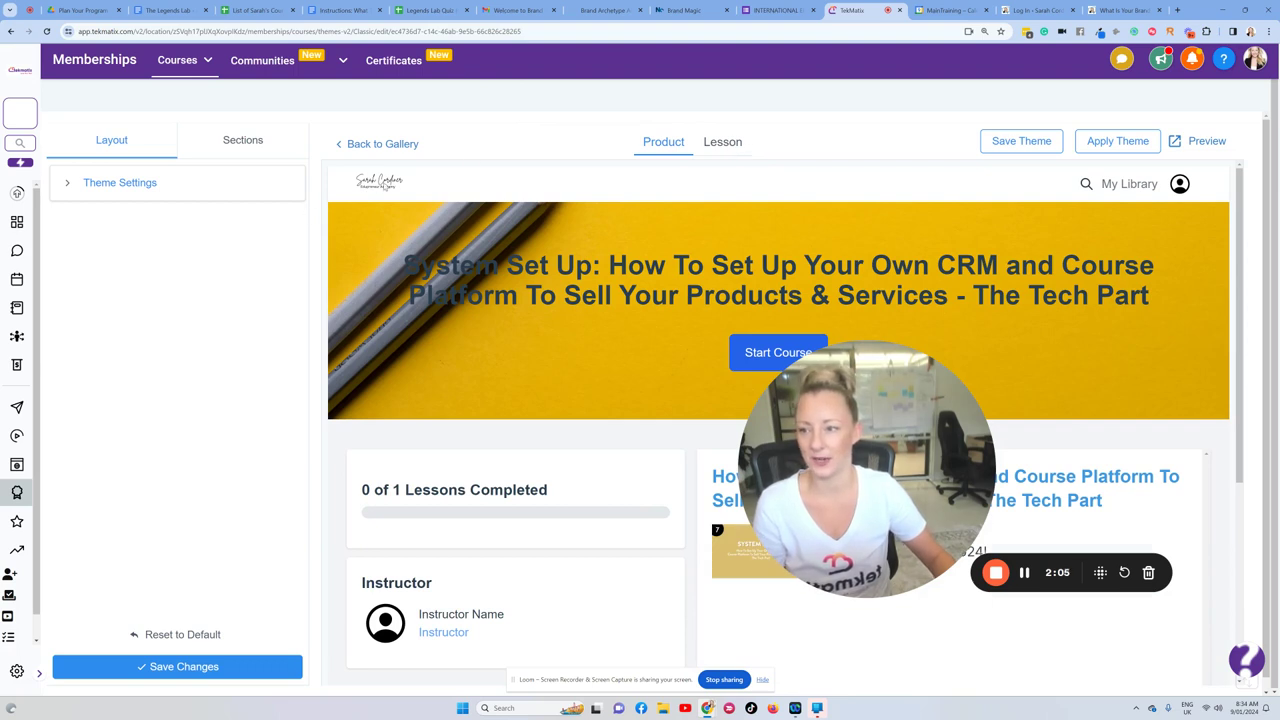
Switch to the Sections list and expand Header's Background and Alignment settings.
click(110, 183)
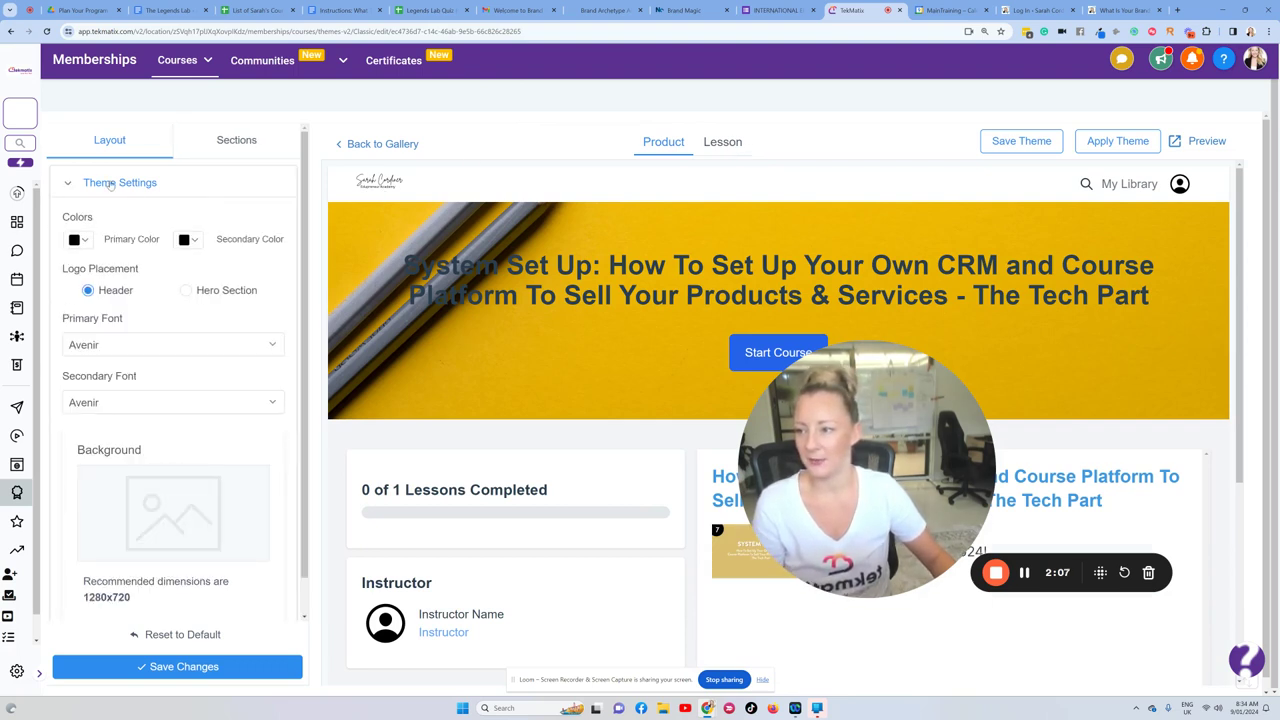
scroll(150, 250, down, 1)
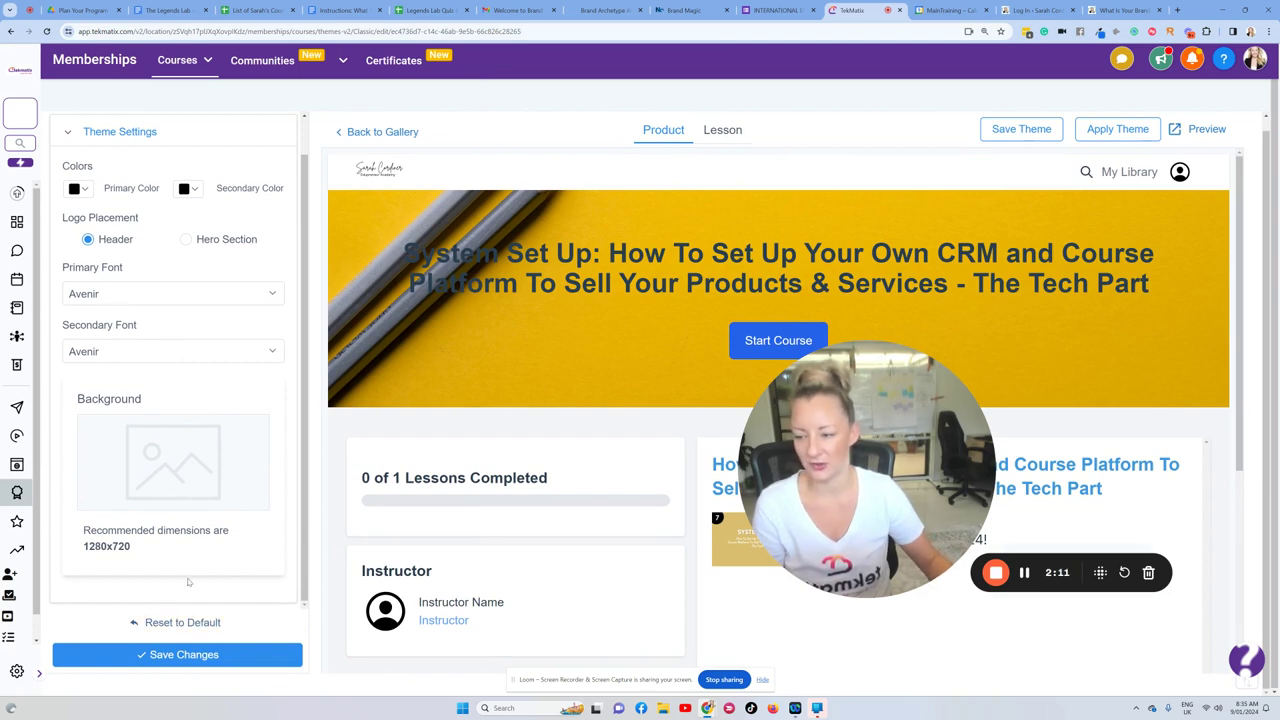
scroll(190, 500, up, 1)
click(242, 128)
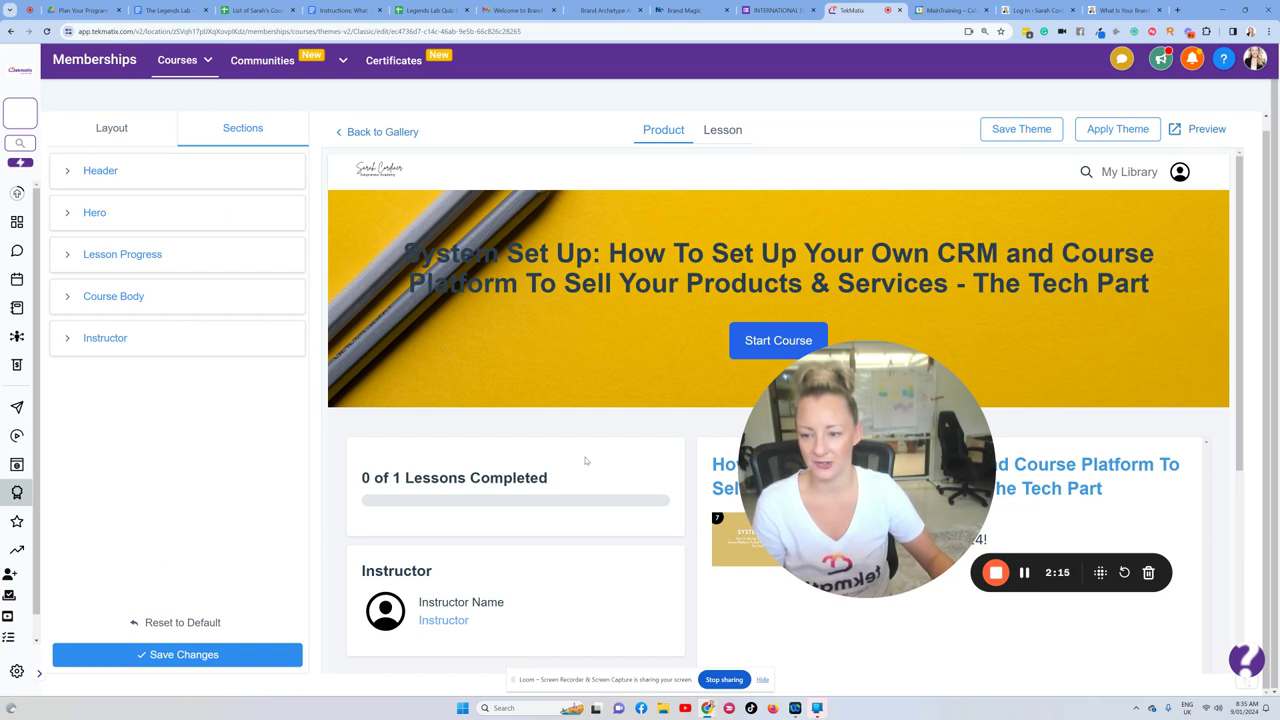
click(196, 183)
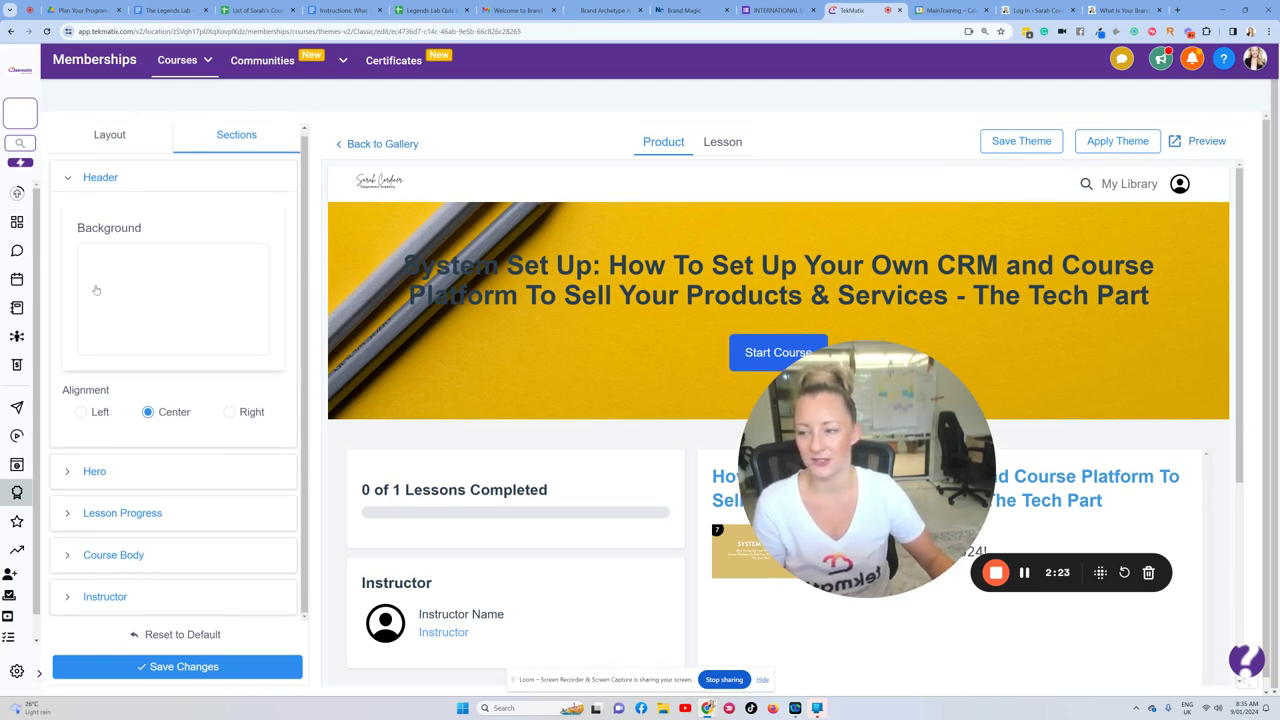
Pick a new header background colour in the colour picker and apply it.
click(166, 297)
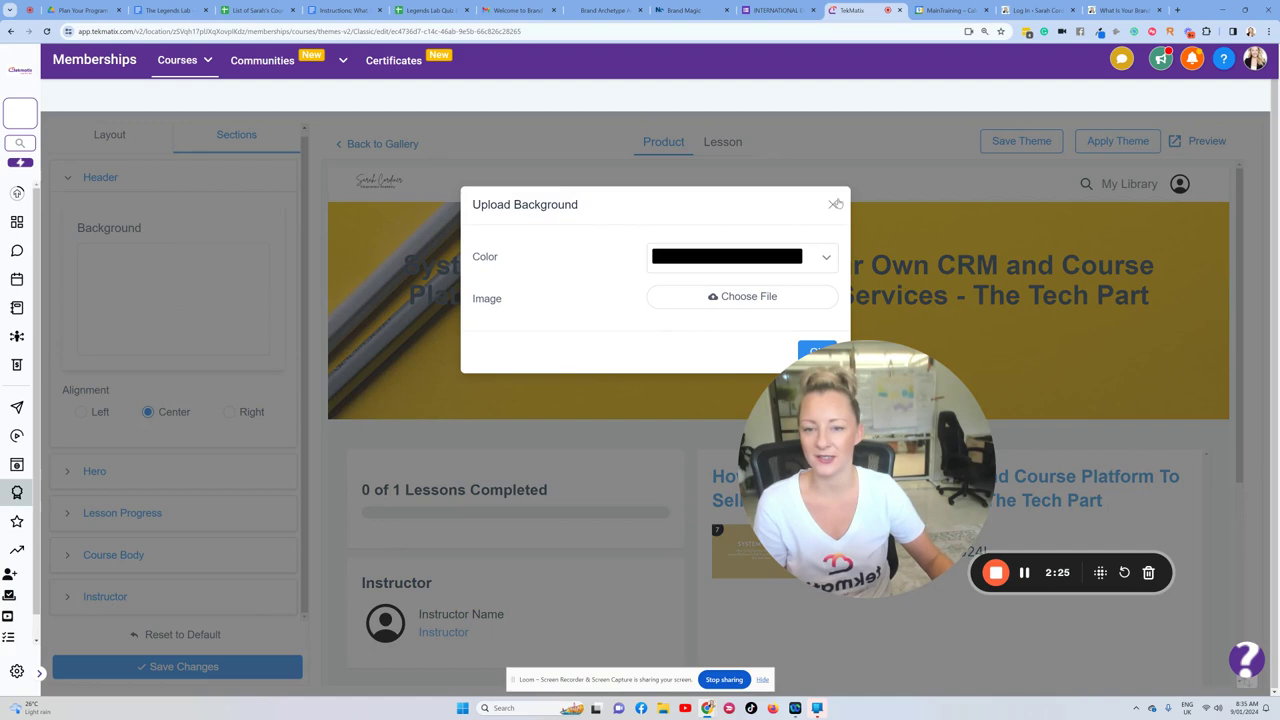
click(832, 204)
click(154, 291)
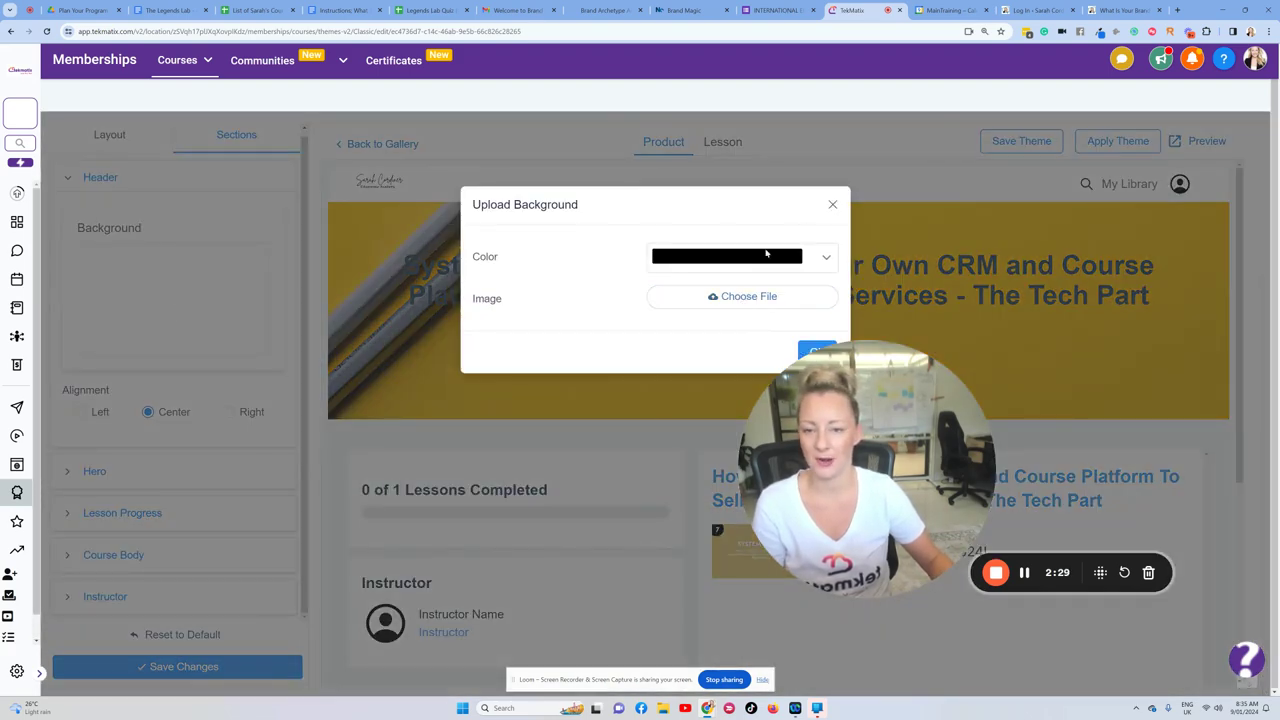
click(832, 205)
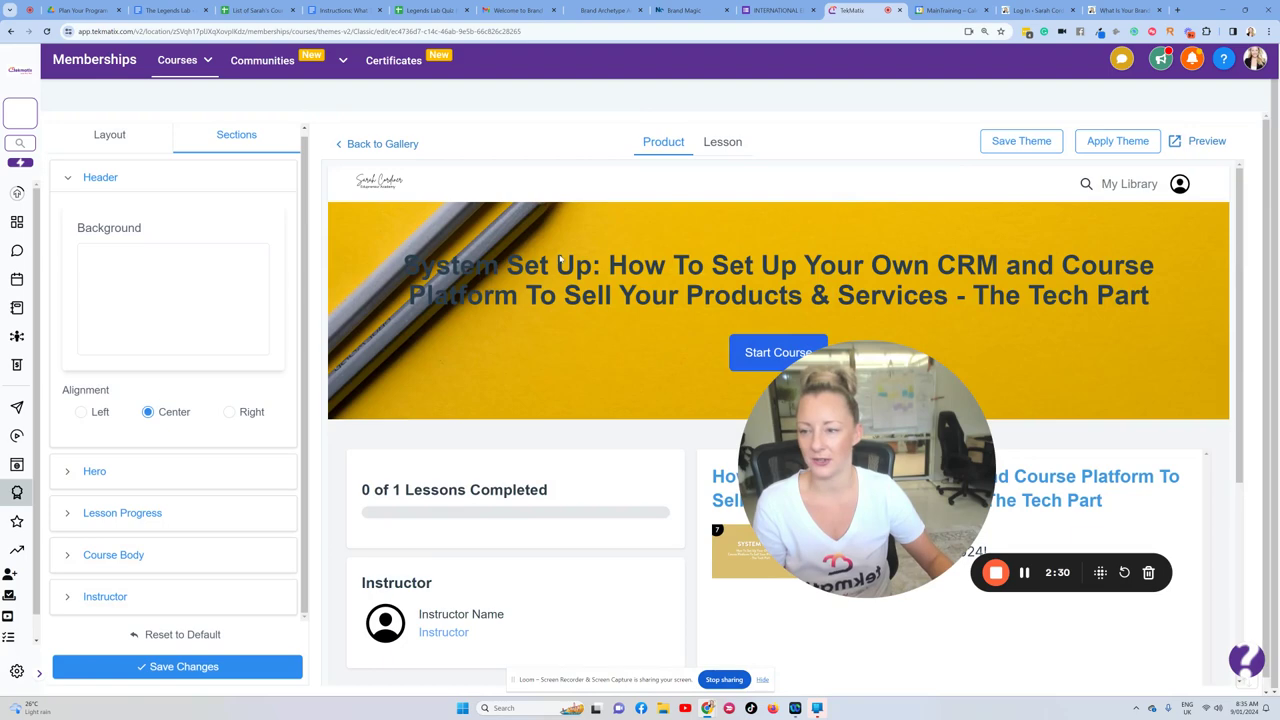
click(209, 317)
click(827, 260)
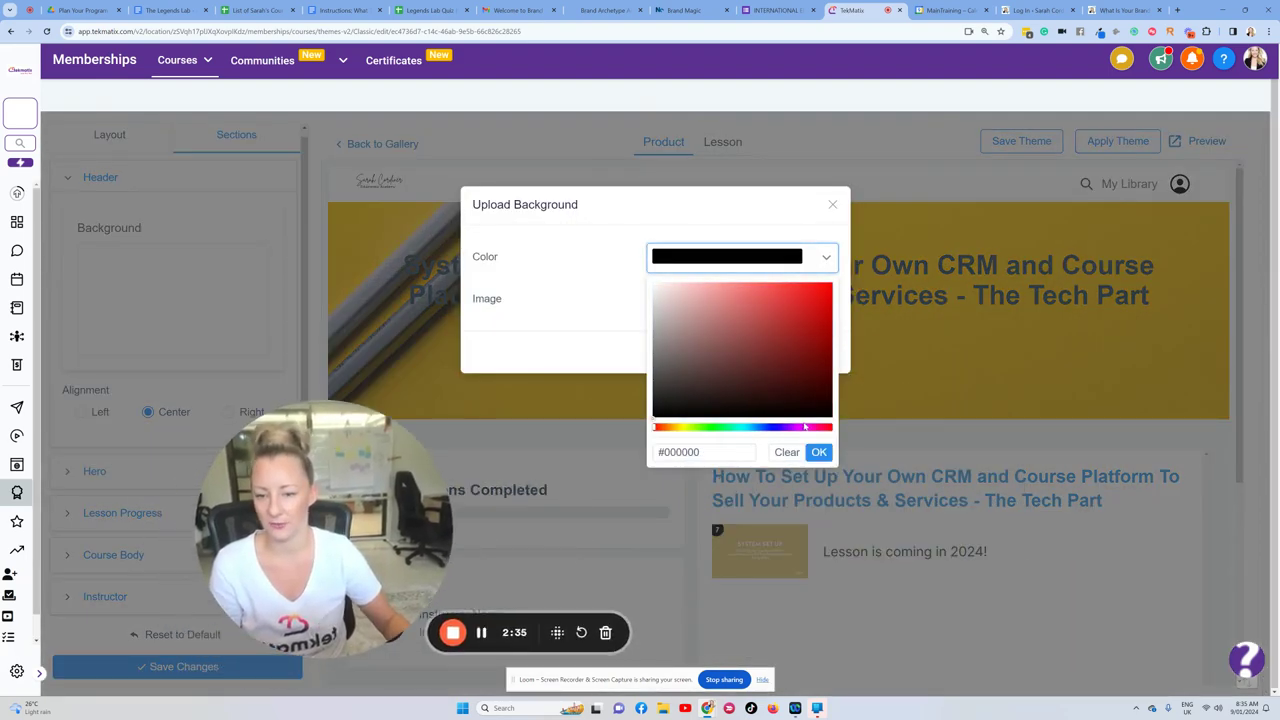
click(807, 428)
click(819, 453)
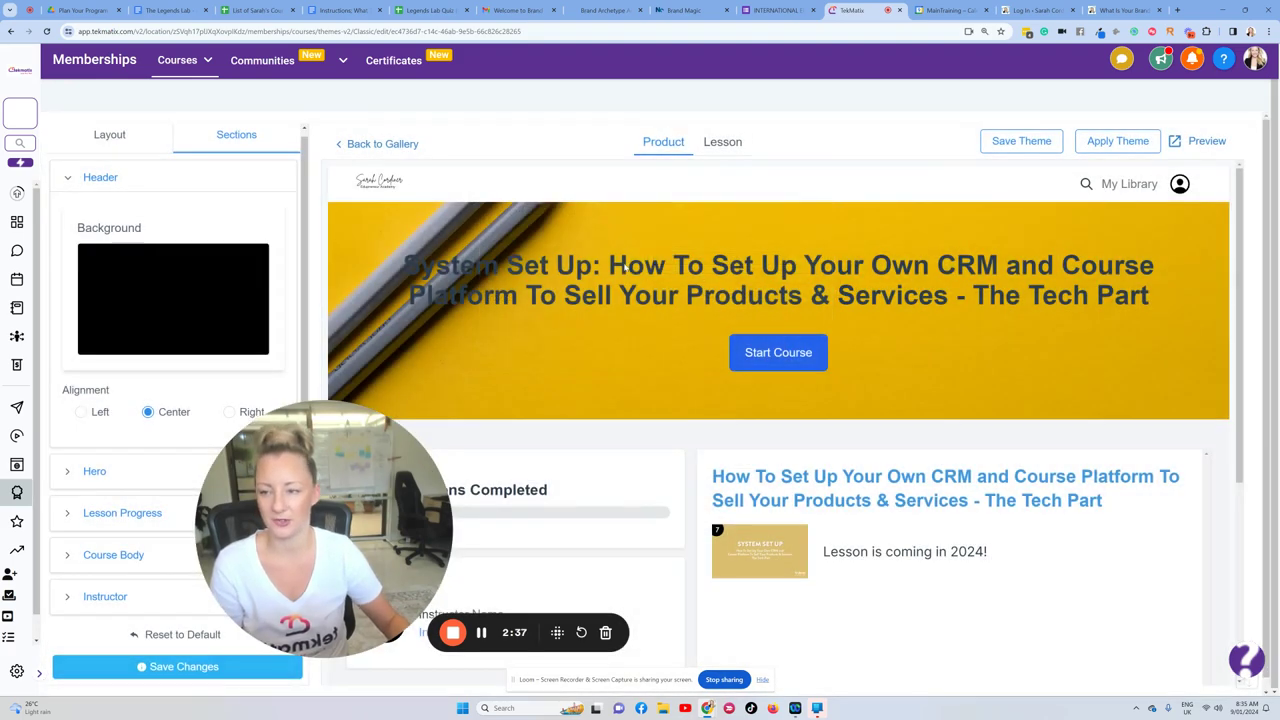
Adjust the header background colour again, confirm it, and return to membership Settings.
click(170, 288)
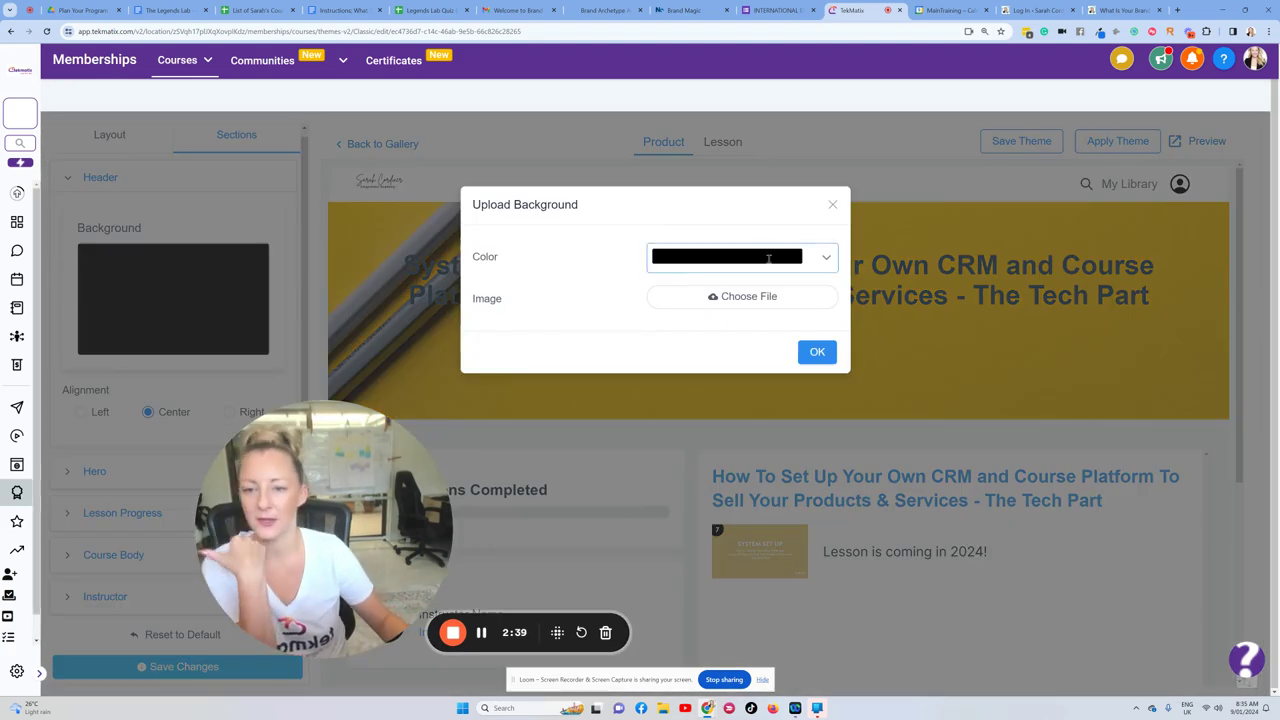
click(824, 259)
click(799, 428)
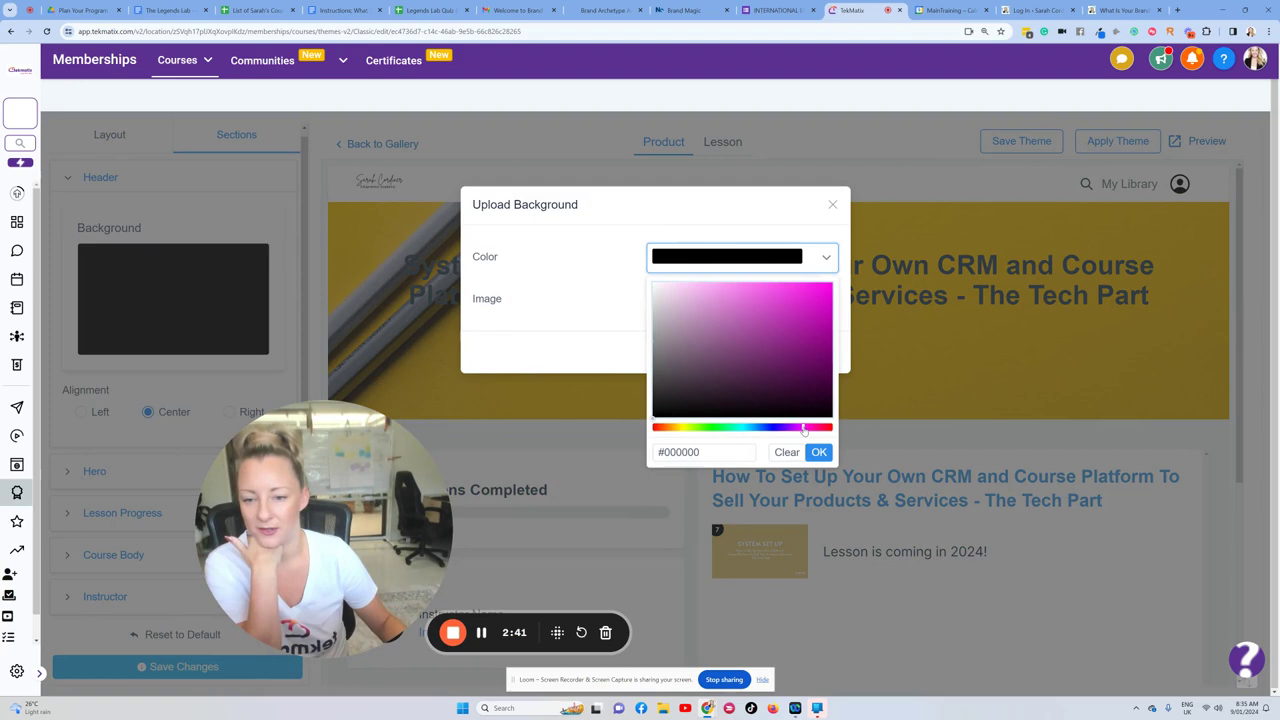
click(819, 452)
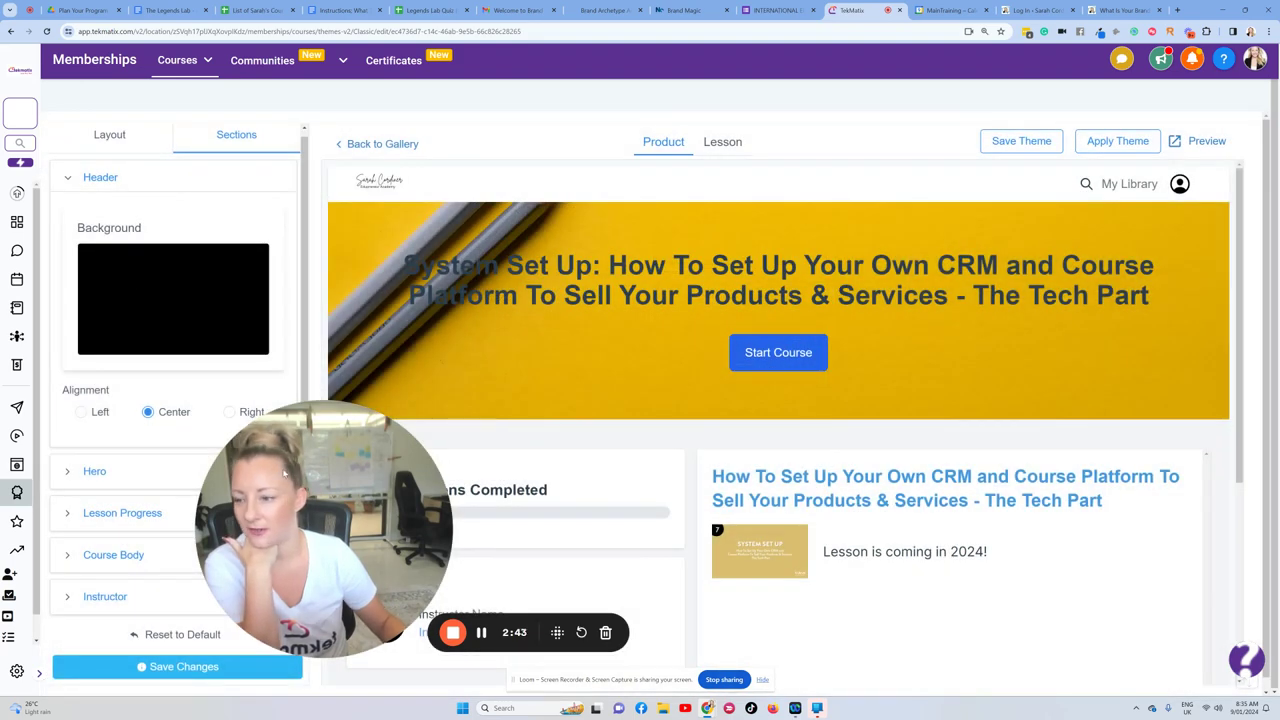
drag(330, 540, 435, 435)
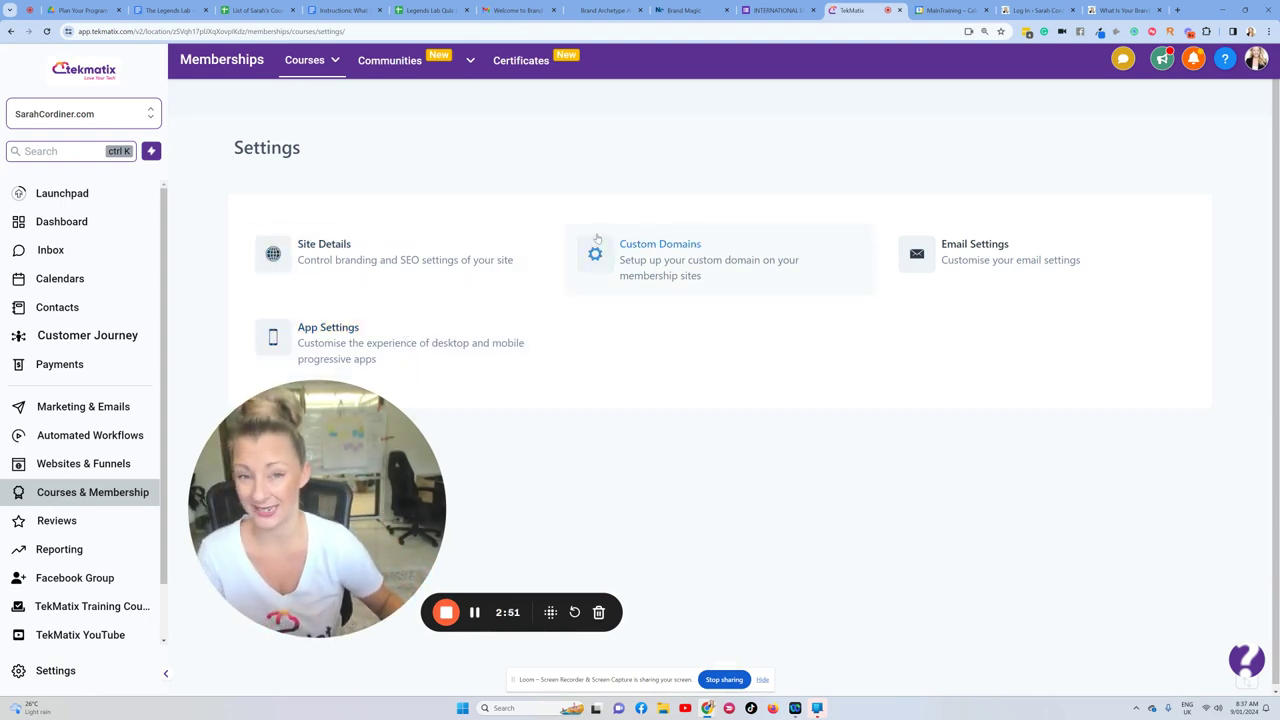
In Site Details, delete 'Edupreneur' from the Title field so it ends in Academy.
click(379, 257)
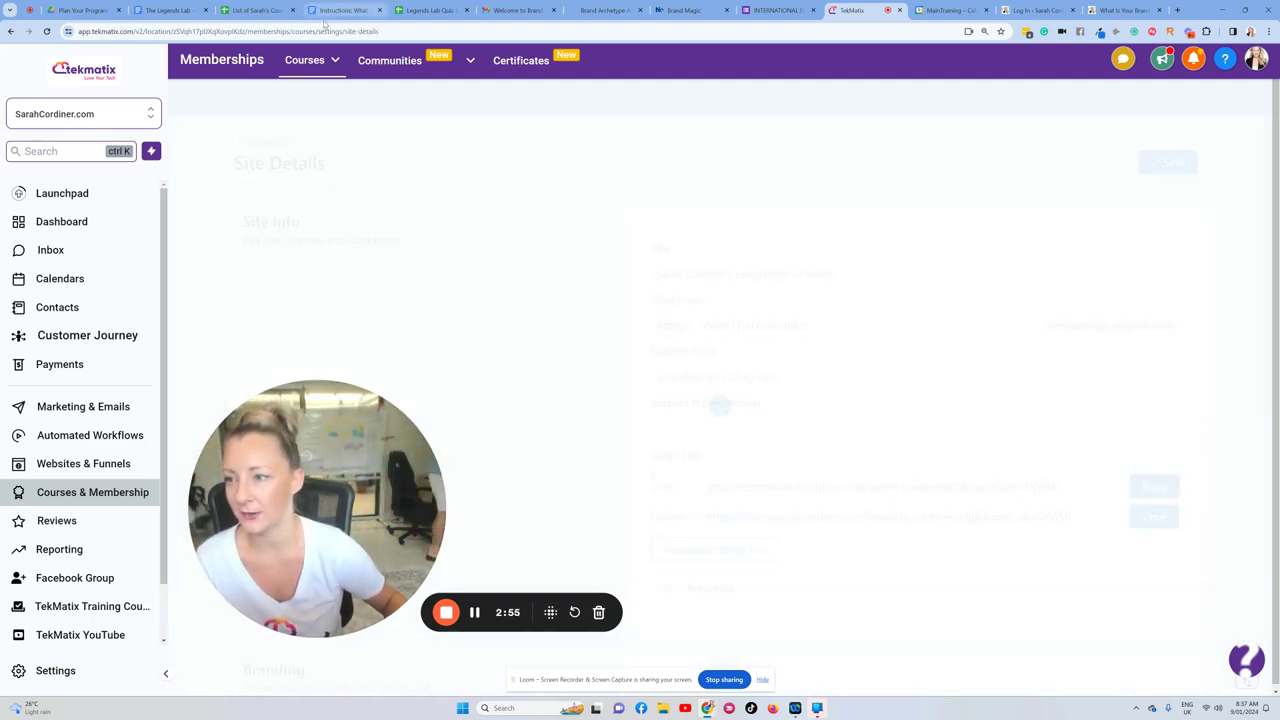
click(305, 60)
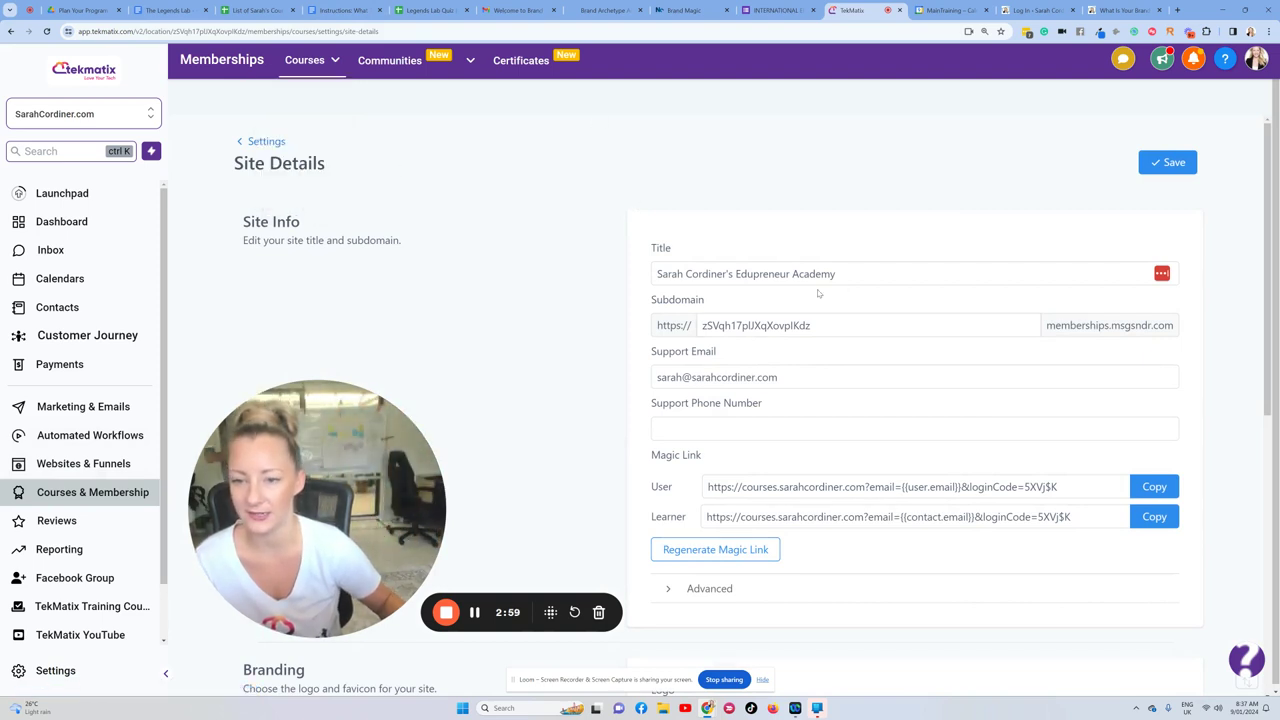
scroll(818, 293, down, 1)
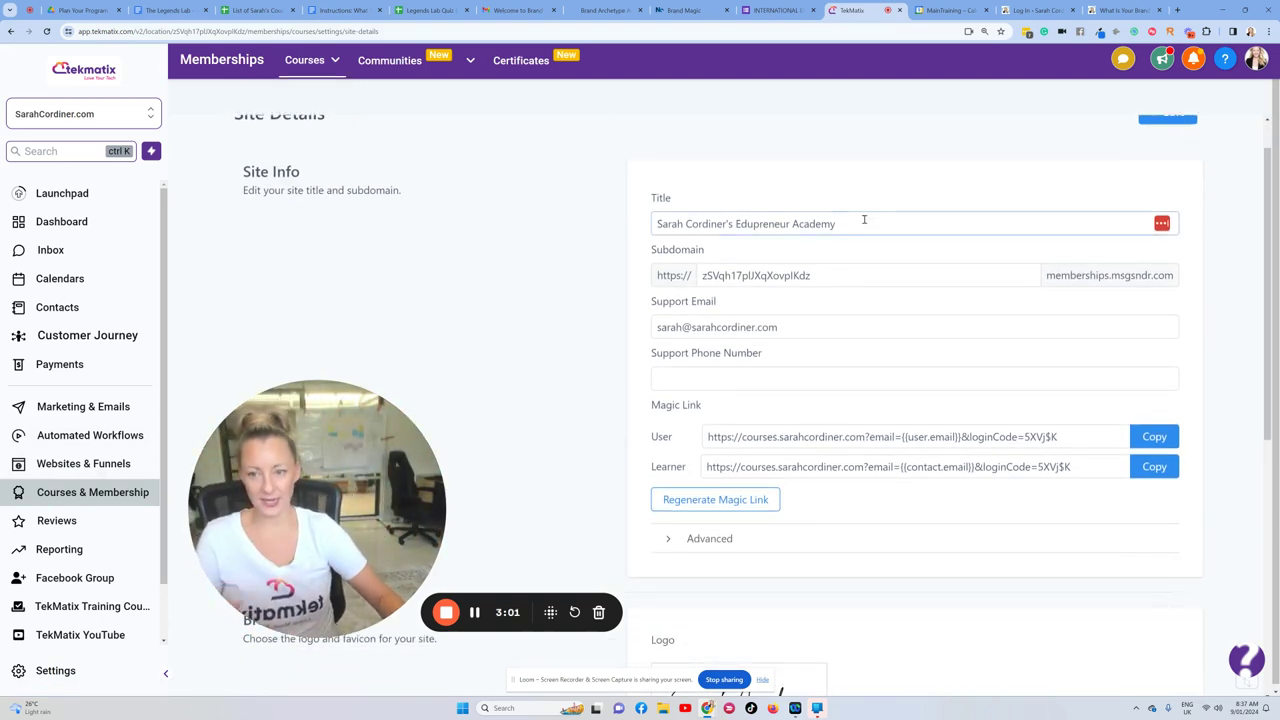
drag(793, 224, 739, 226)
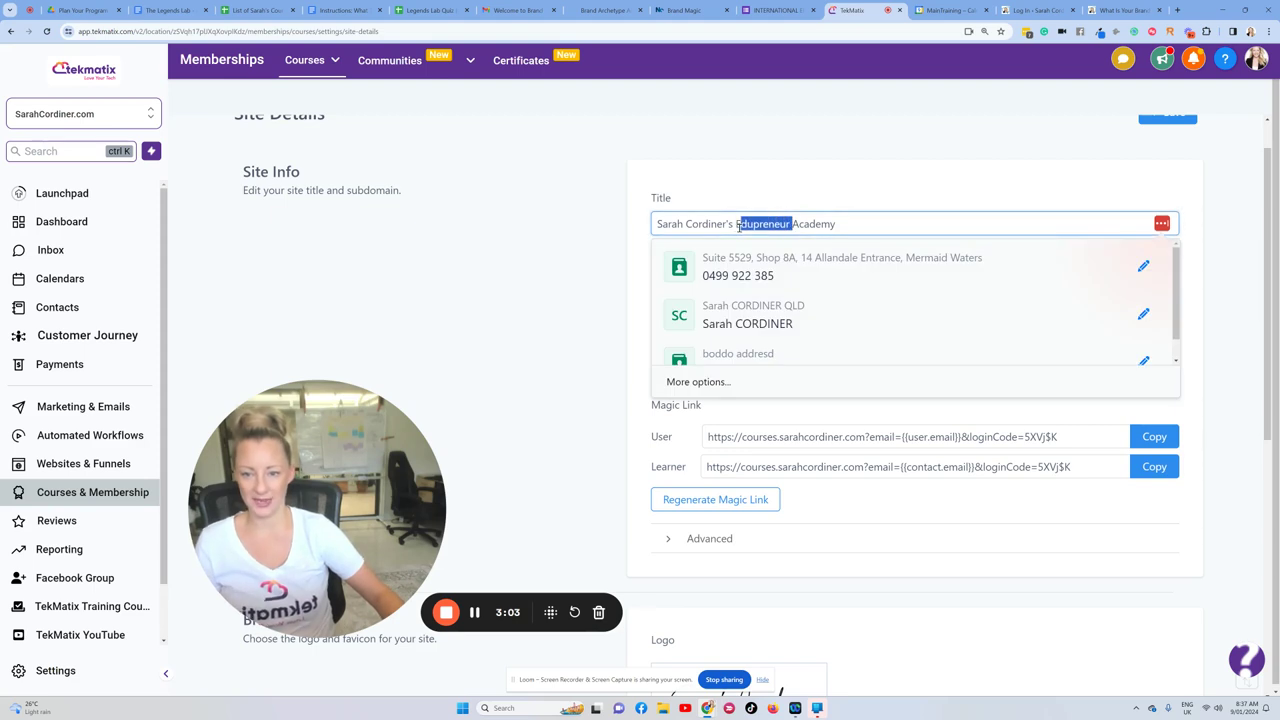
key(BackSpace)
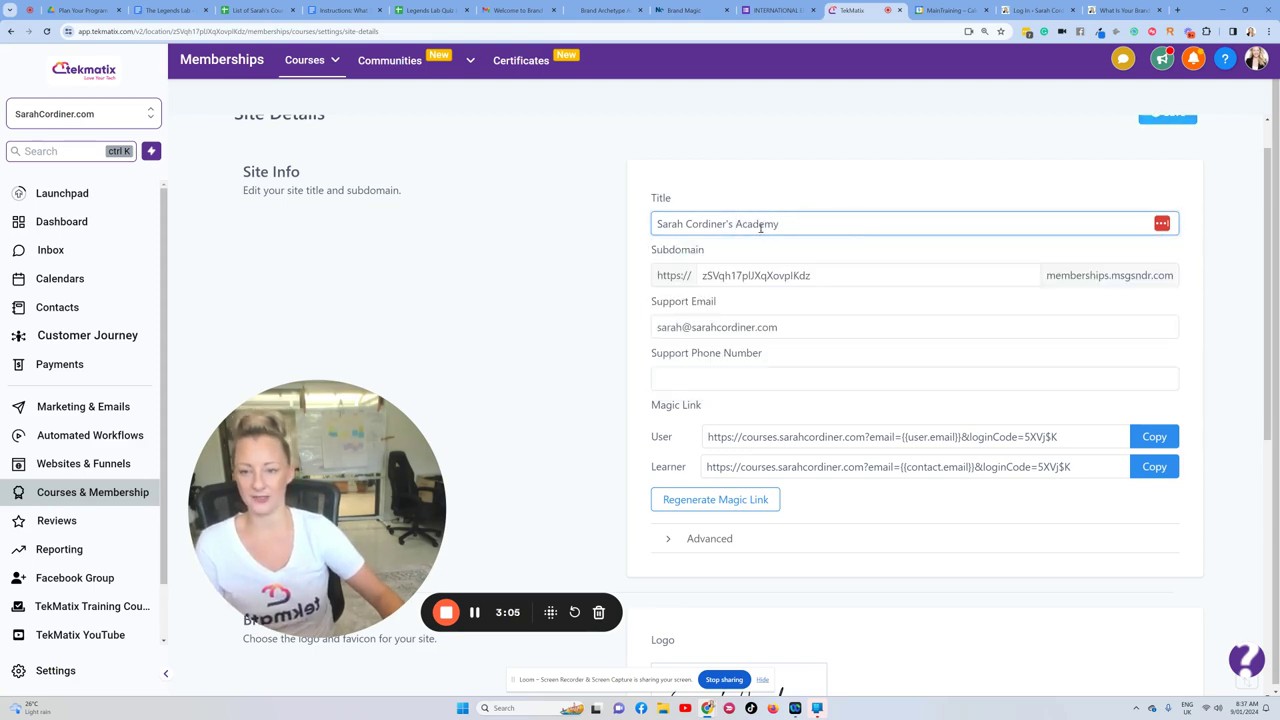
scroll(761, 355, down, 1)
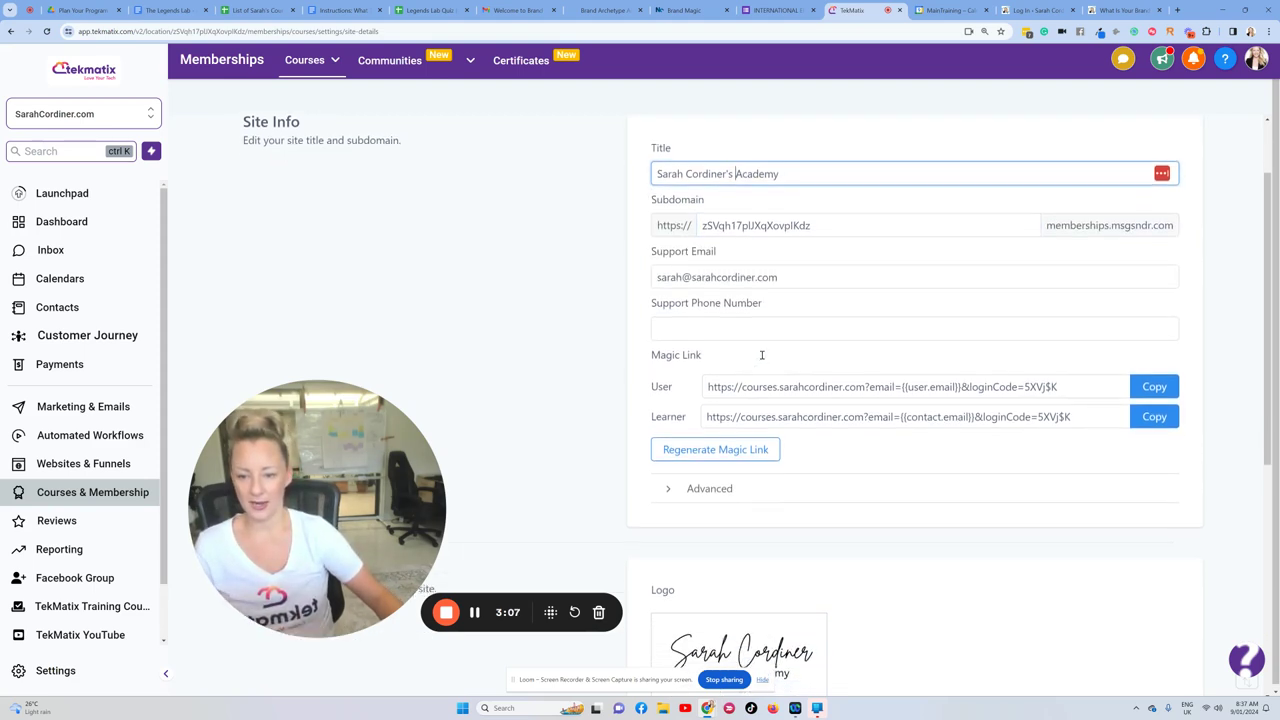
Note the favicon's recommended 32x32 size under Branding, then open a new browser tab.
scroll(815, 378, down, 5)
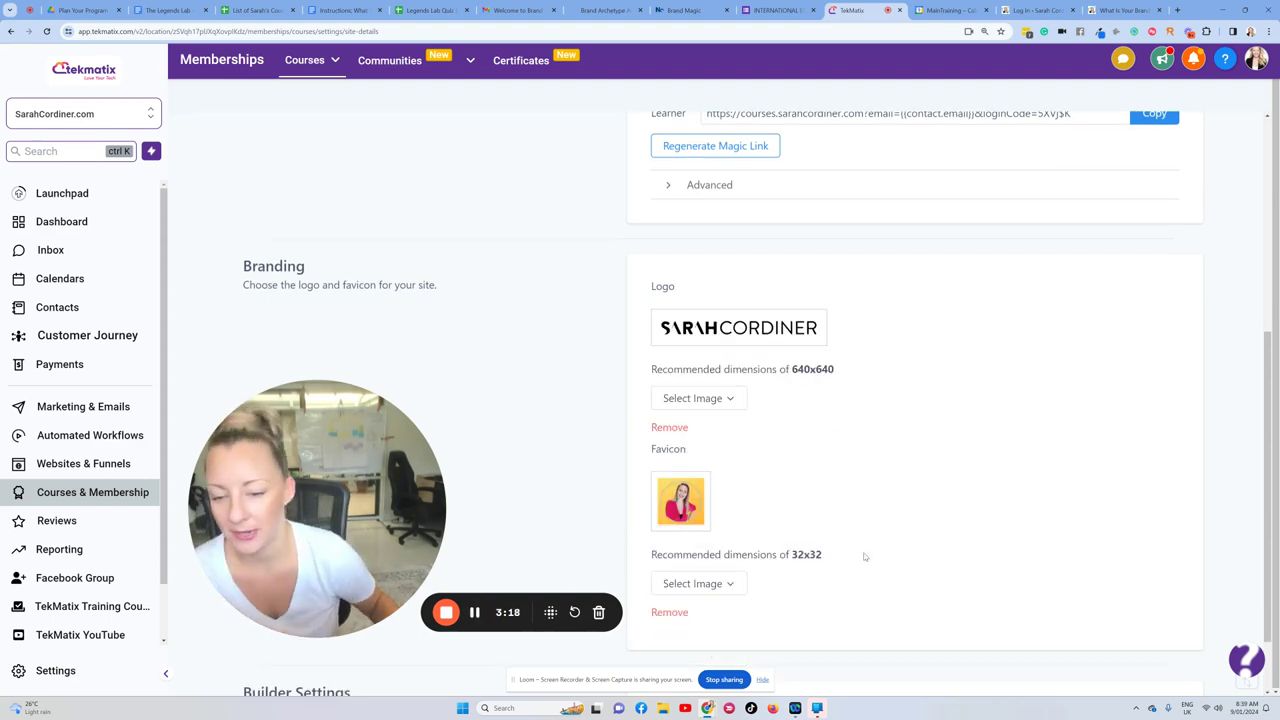
drag(865, 557, 790, 555)
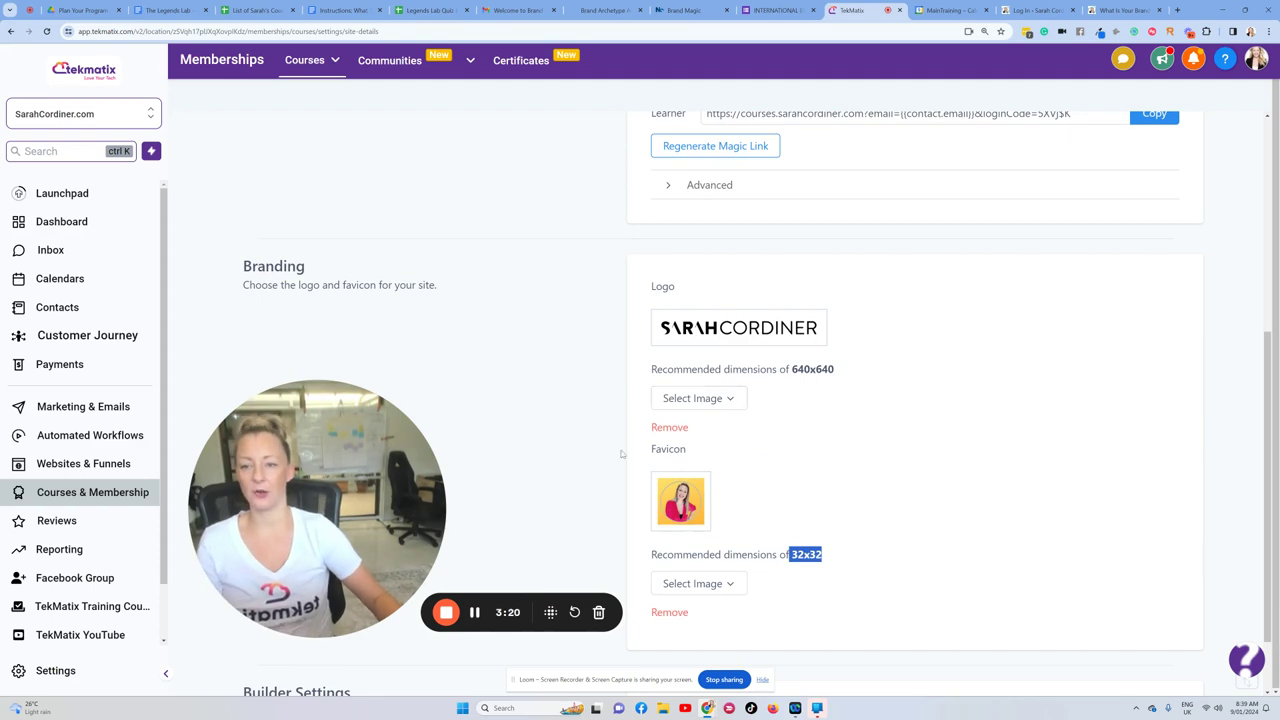
double_click(806, 554)
click(760, 508)
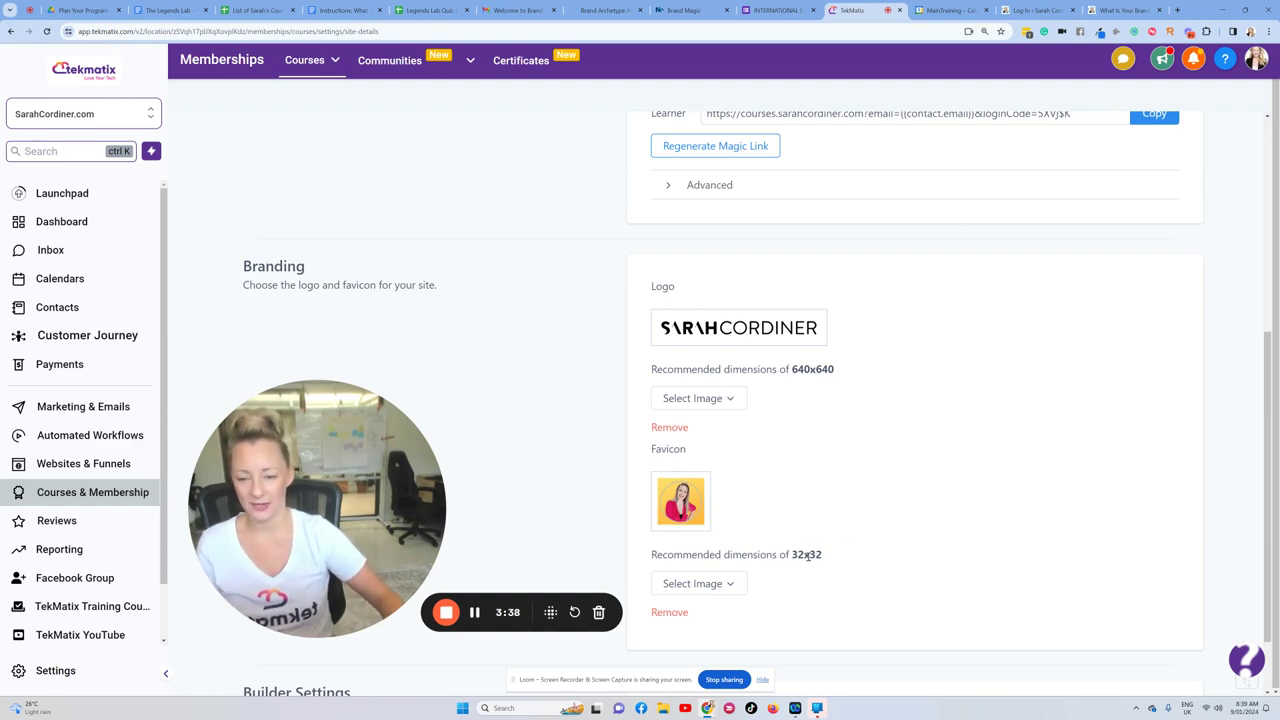
click(1177, 10)
Go to Canva and set up a custom-size design of 40 × 40 px.
click(1010, 50)
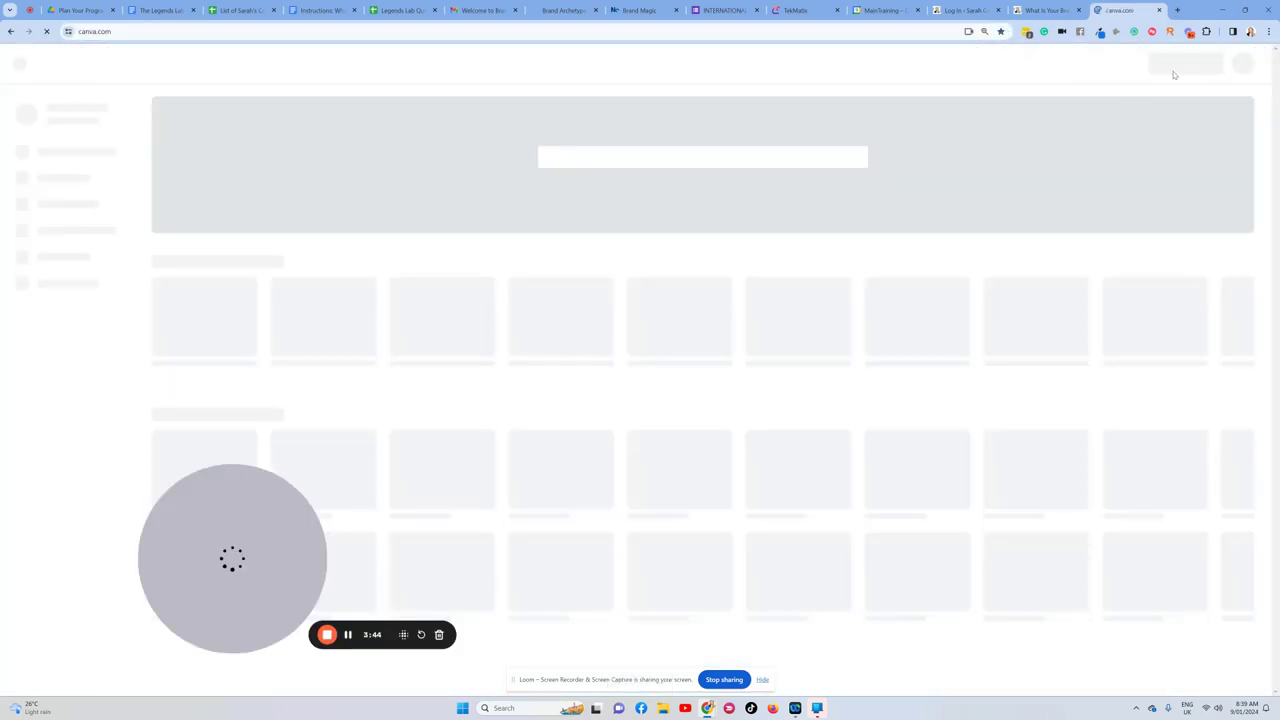
click(1168, 68)
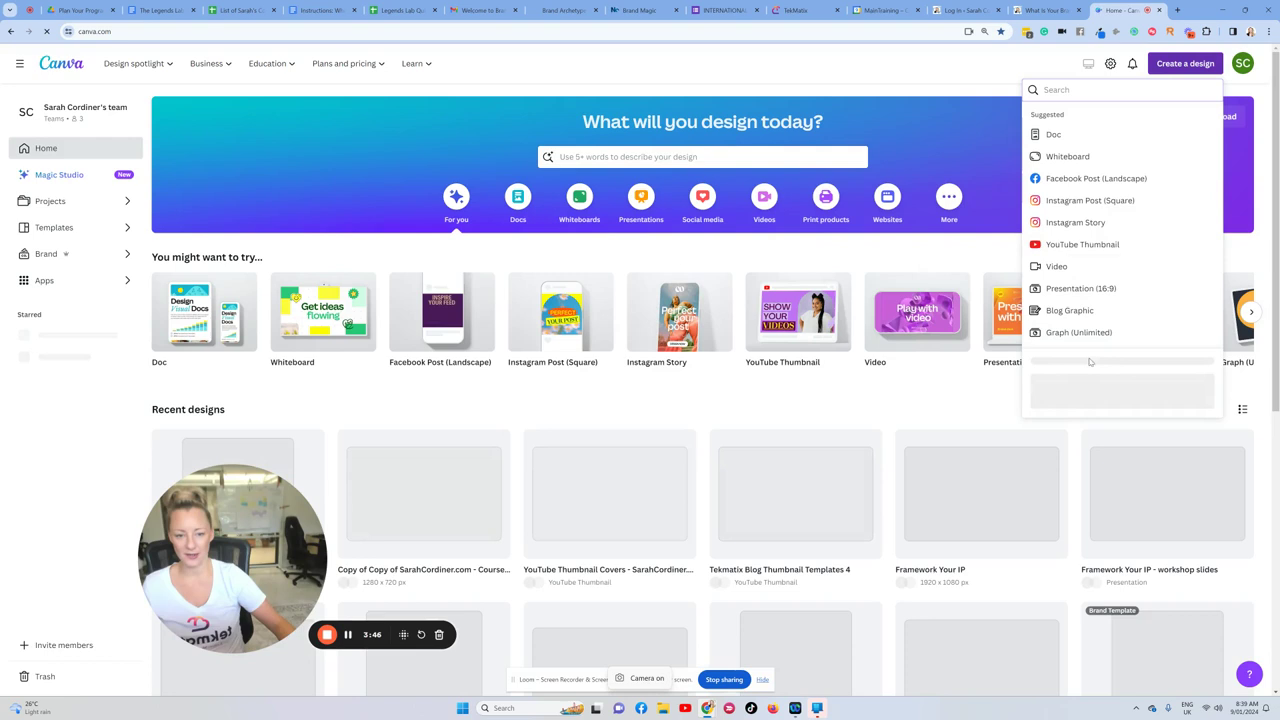
click(1053, 395)
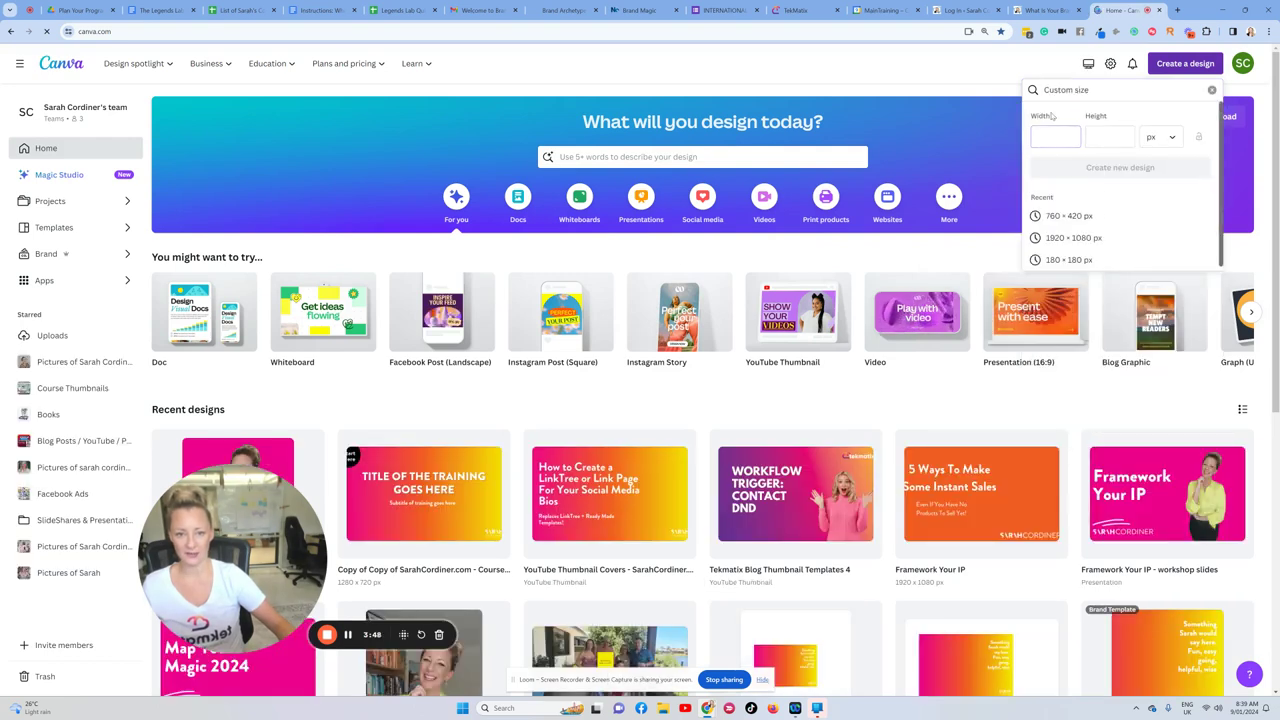
text(32)
key(Tab)
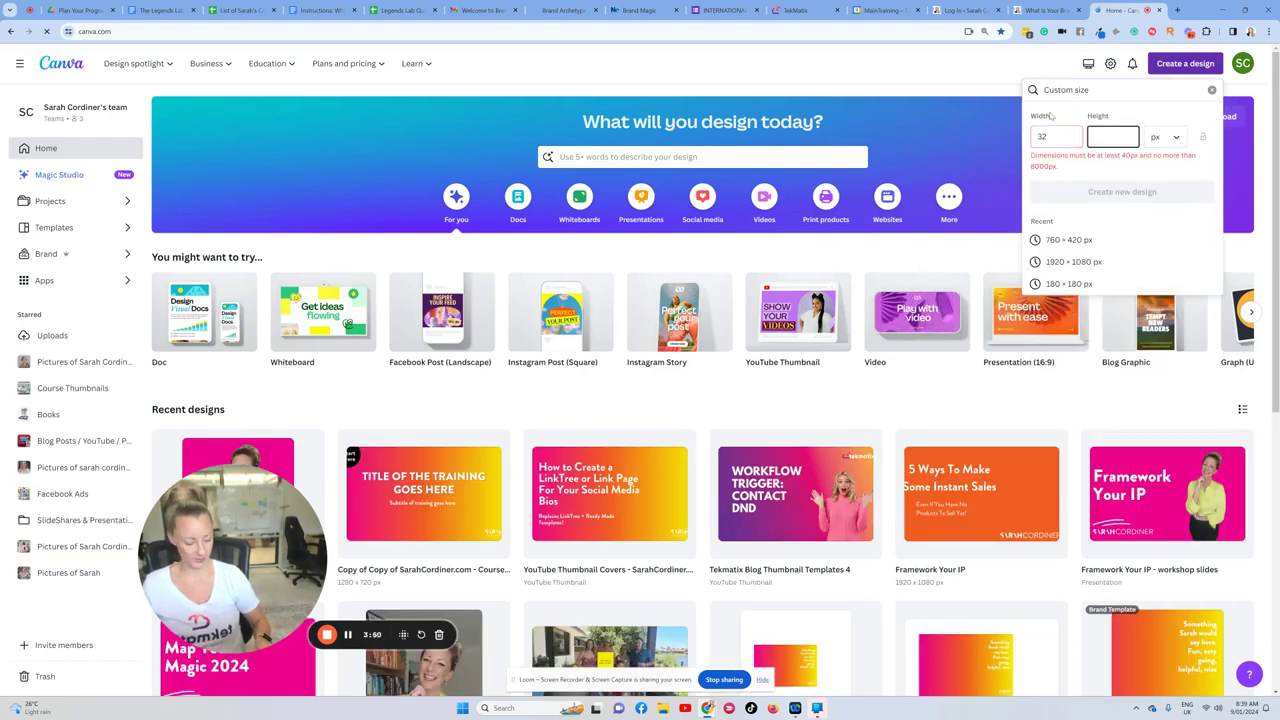
text(32)
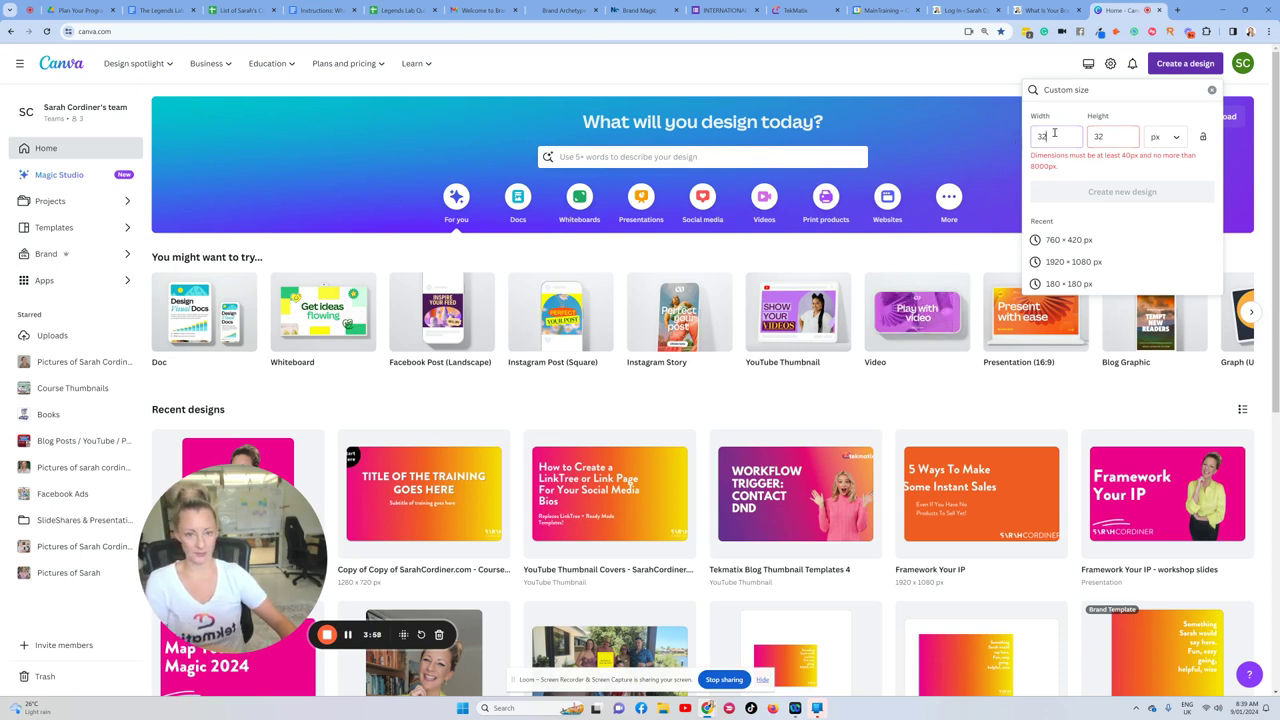
text(10)
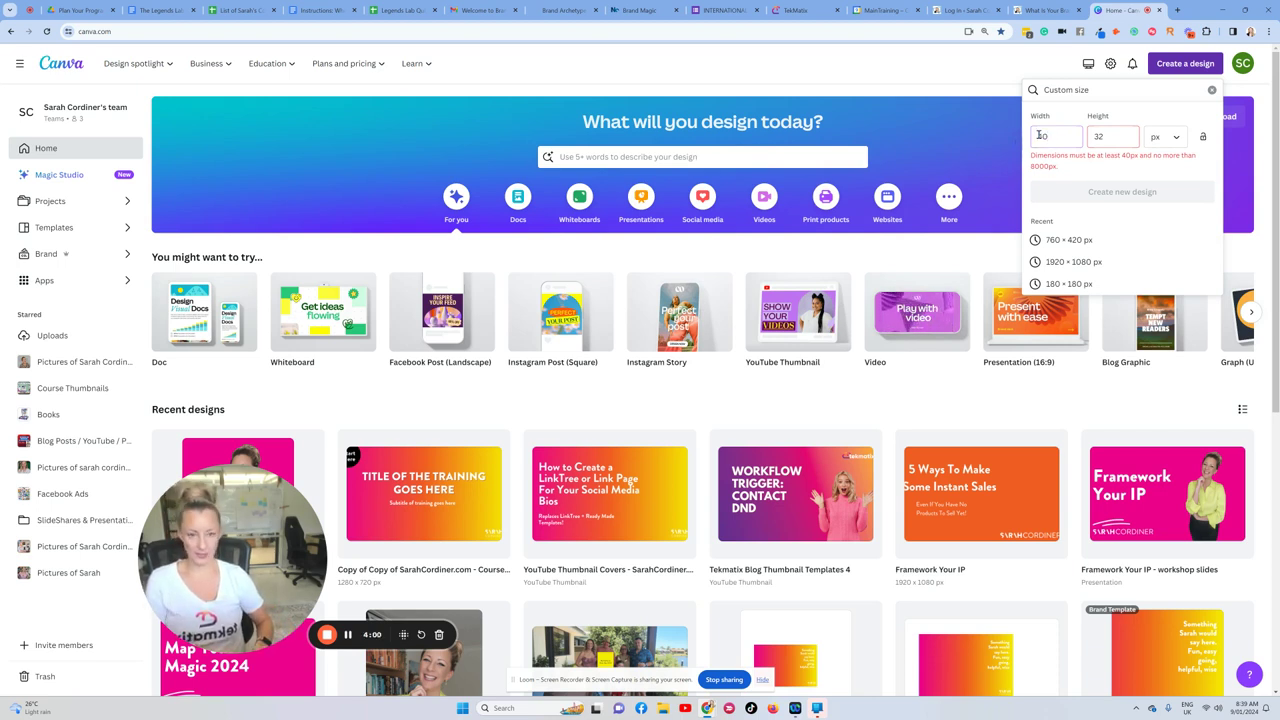
key(Tab)
text(40)
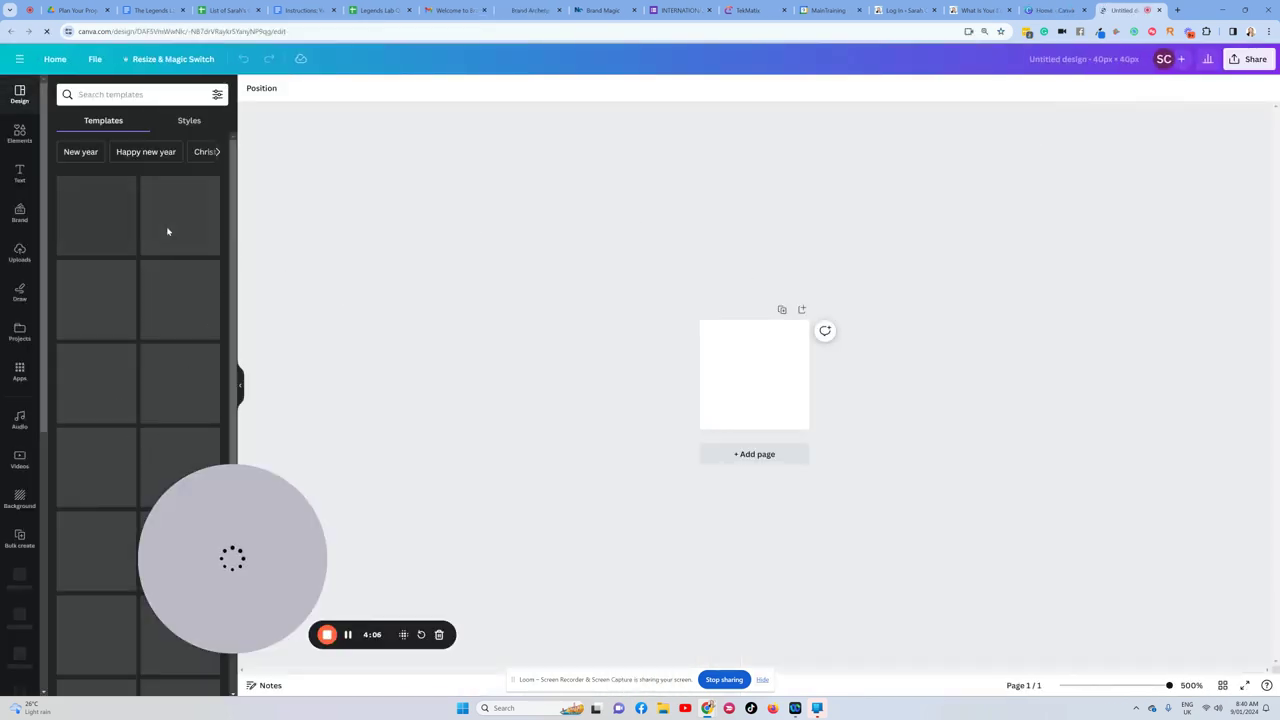
Add the brand icon logo, crop it to the first pink S and enlarge it to fill the page.
click(21, 215)
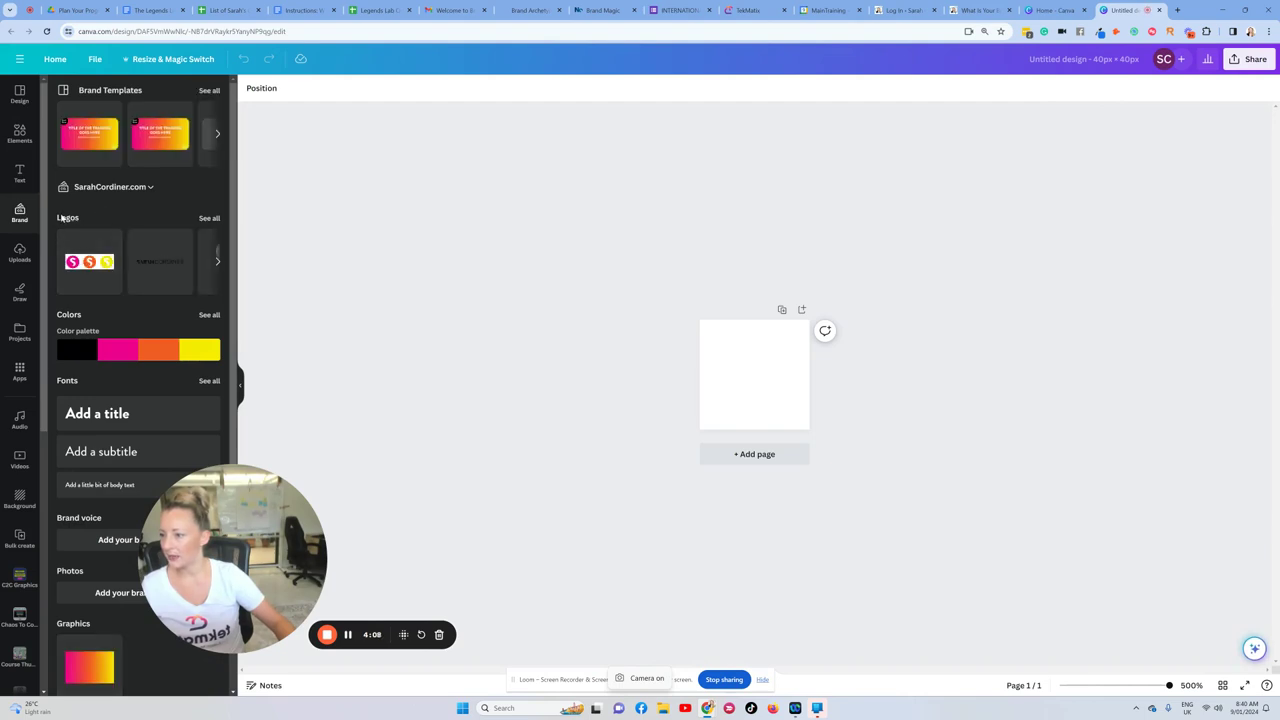
click(208, 218)
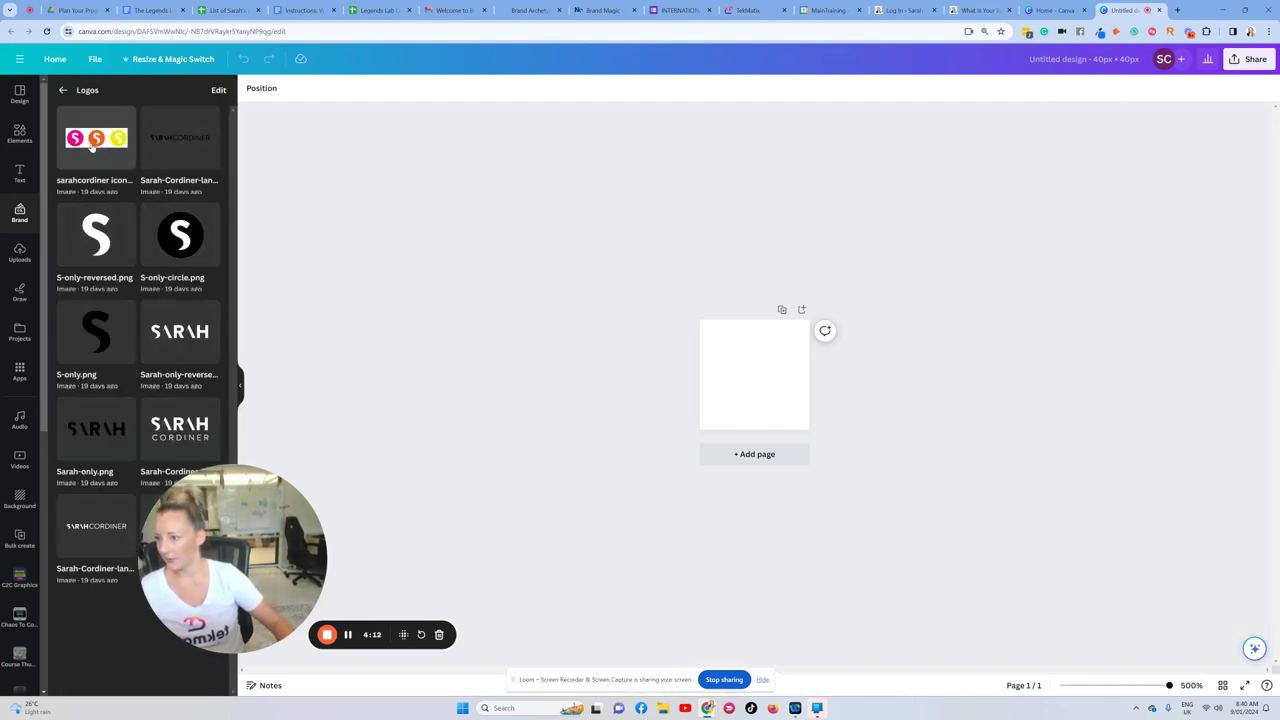
click(92, 146)
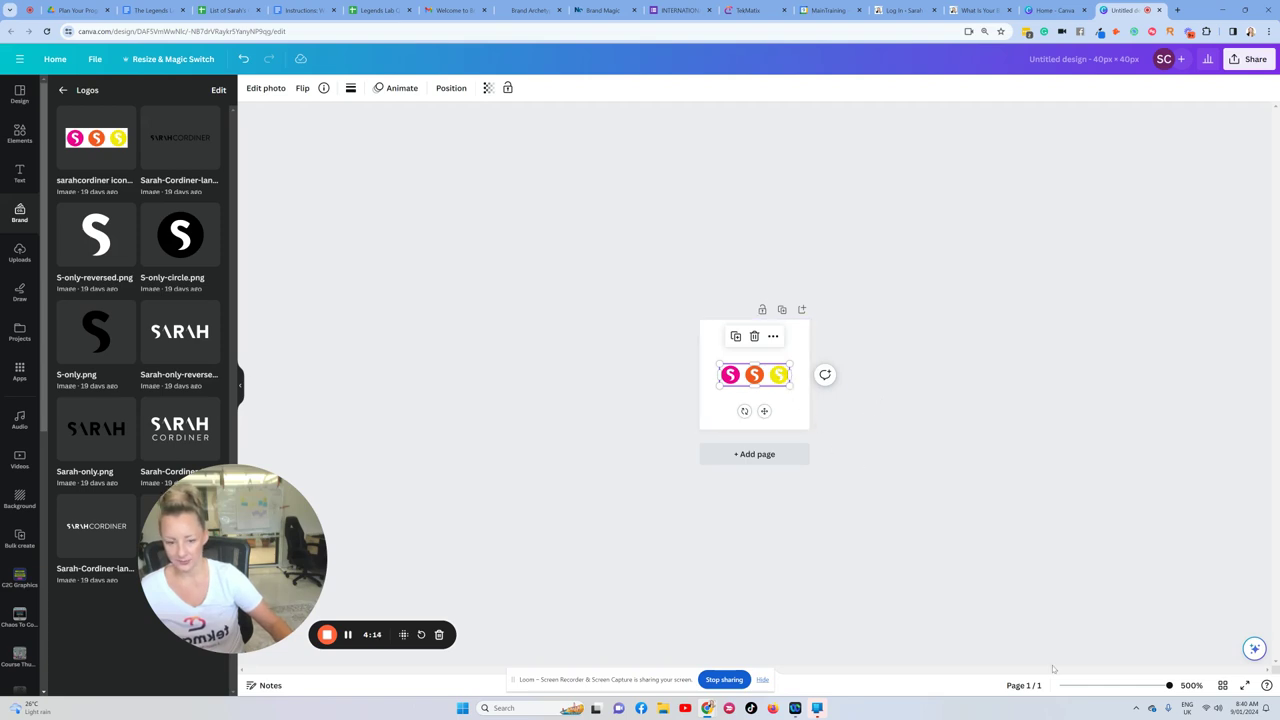
drag(790, 375, 809, 430)
click(780, 375)
drag(704, 327, 692, 310)
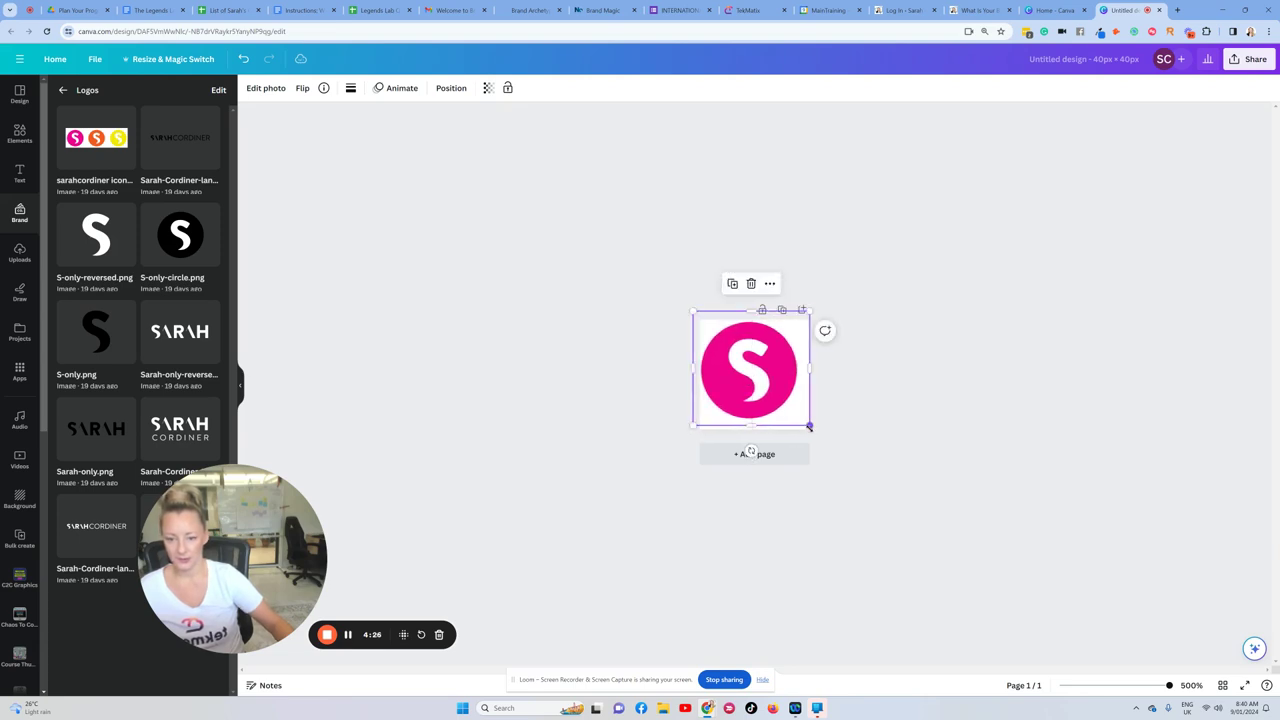
drag(808, 428, 818, 438)
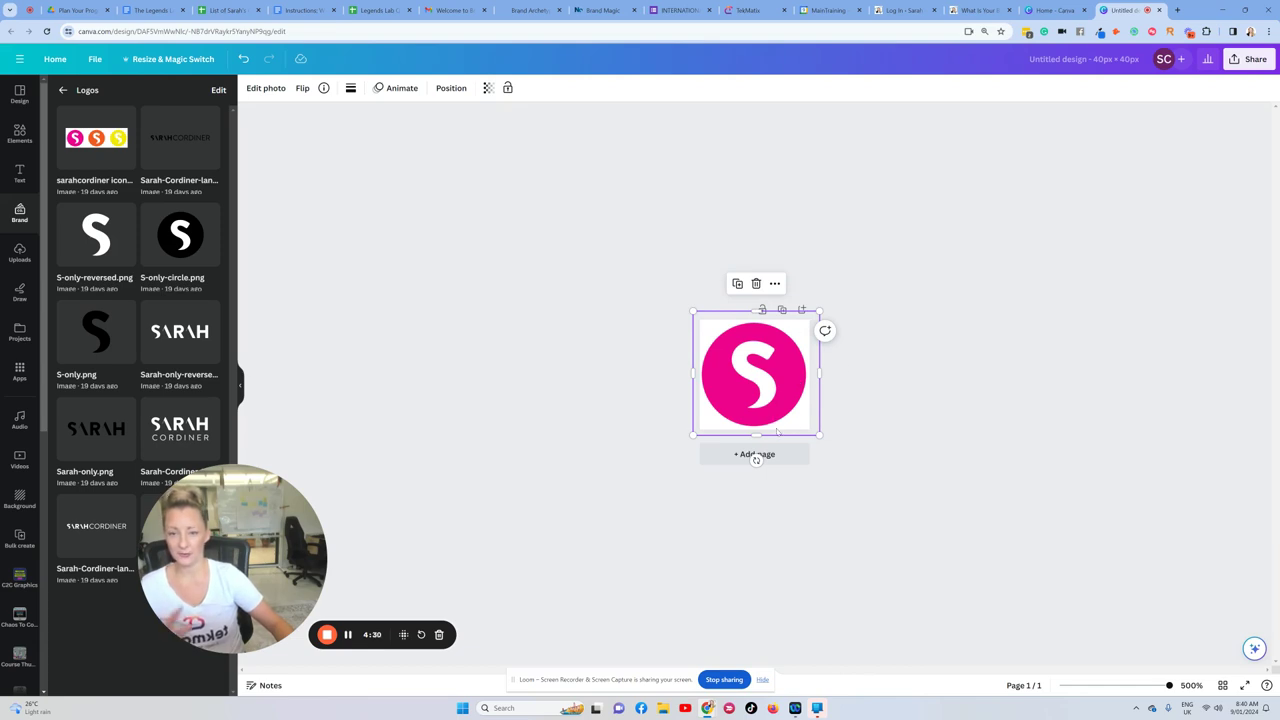
click(500, 205)
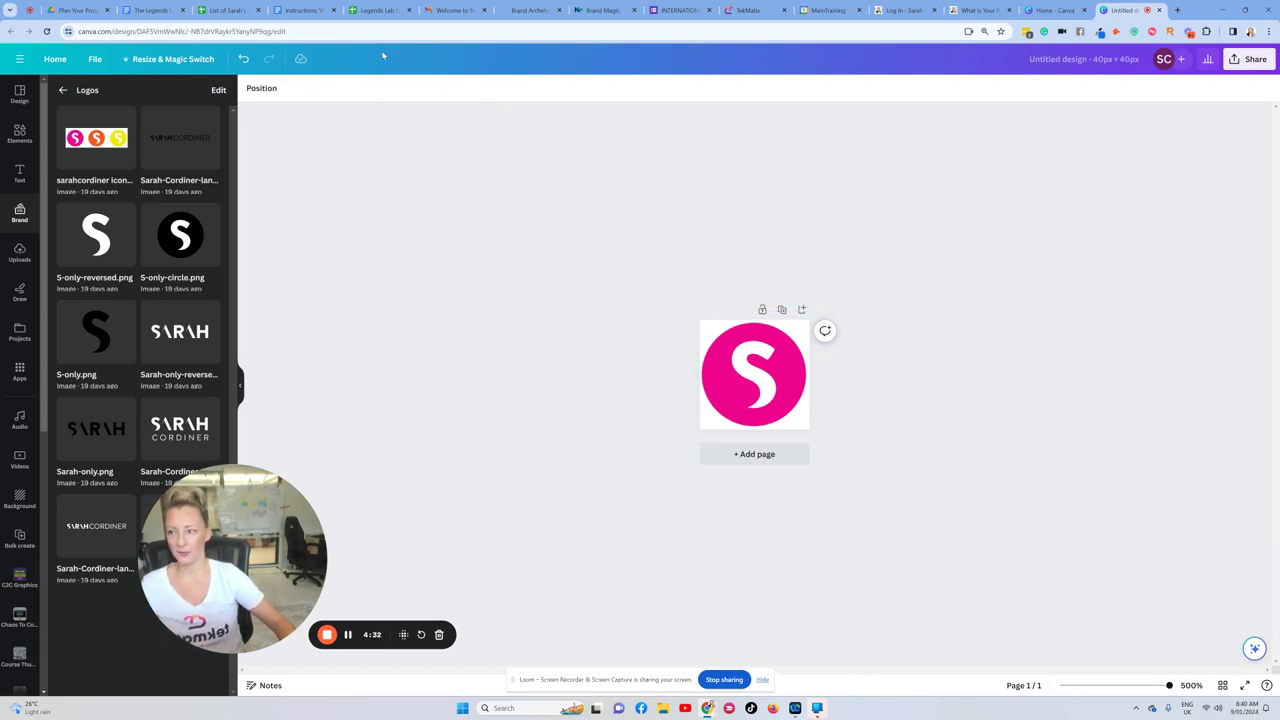
click(770, 372)
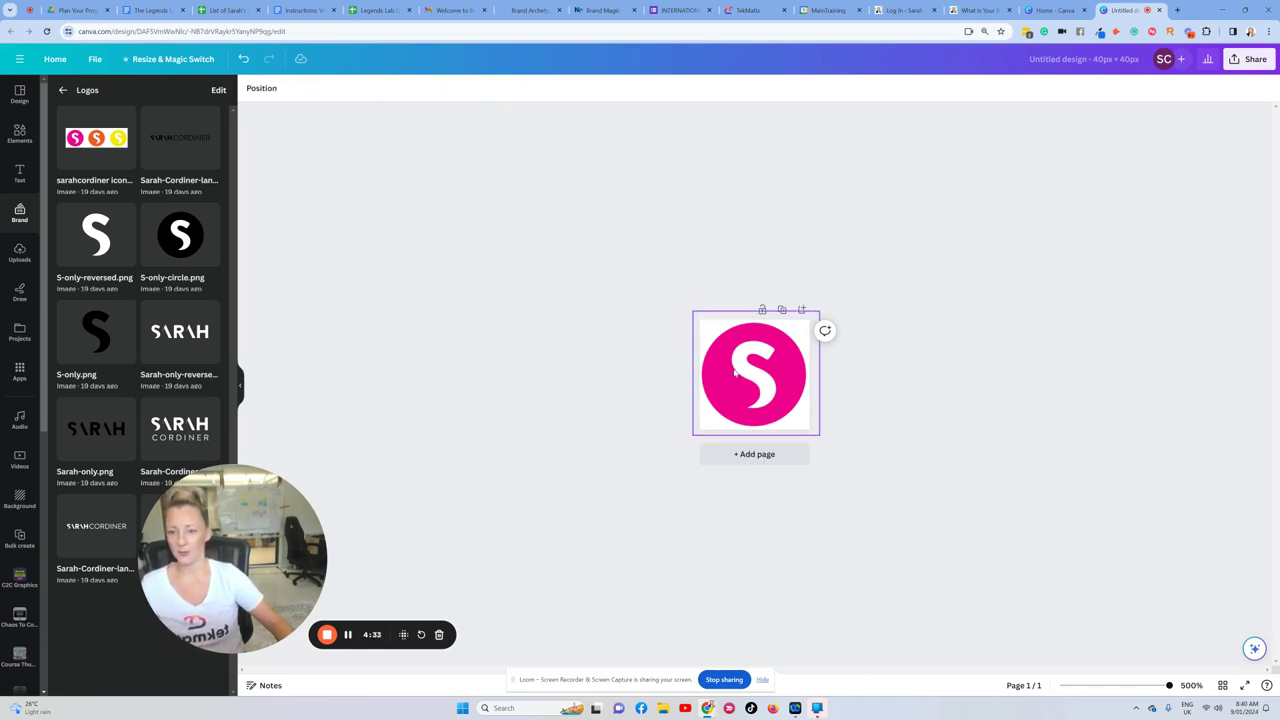
click(988, 262)
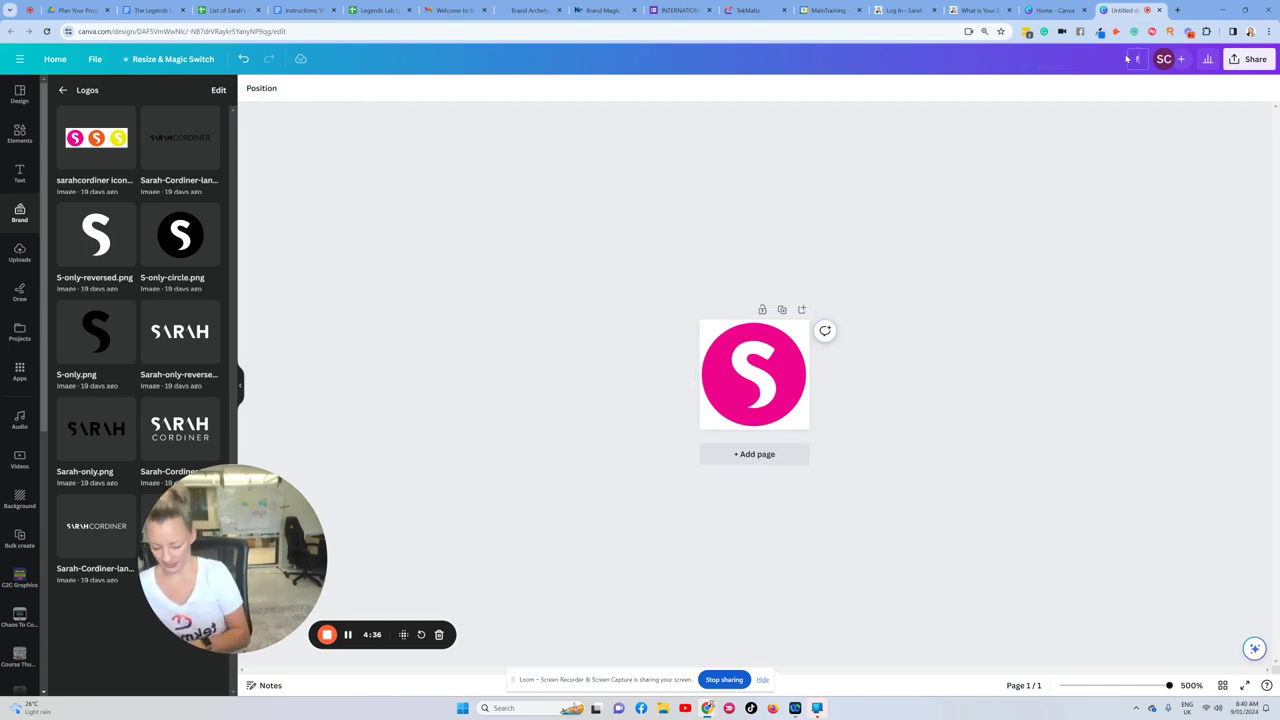
Rename the design to 'favicon pink'.
click(1127, 56)
text(favicon p)
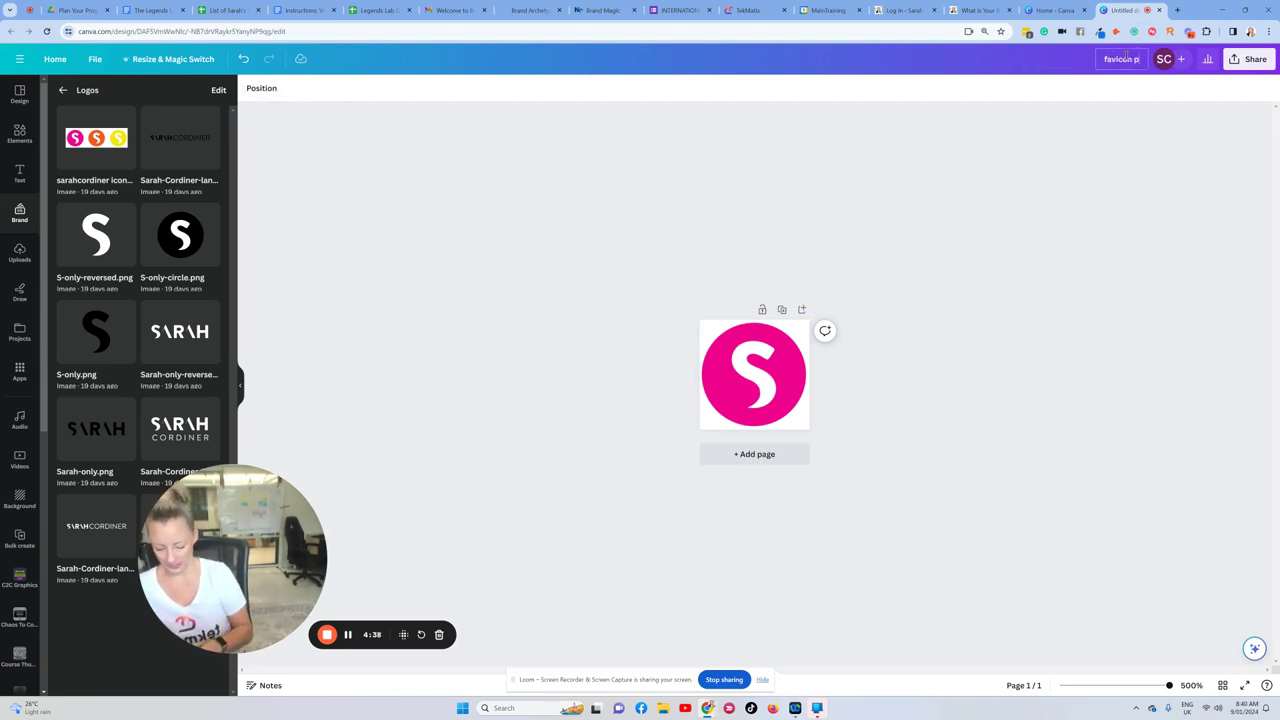
text(ink)
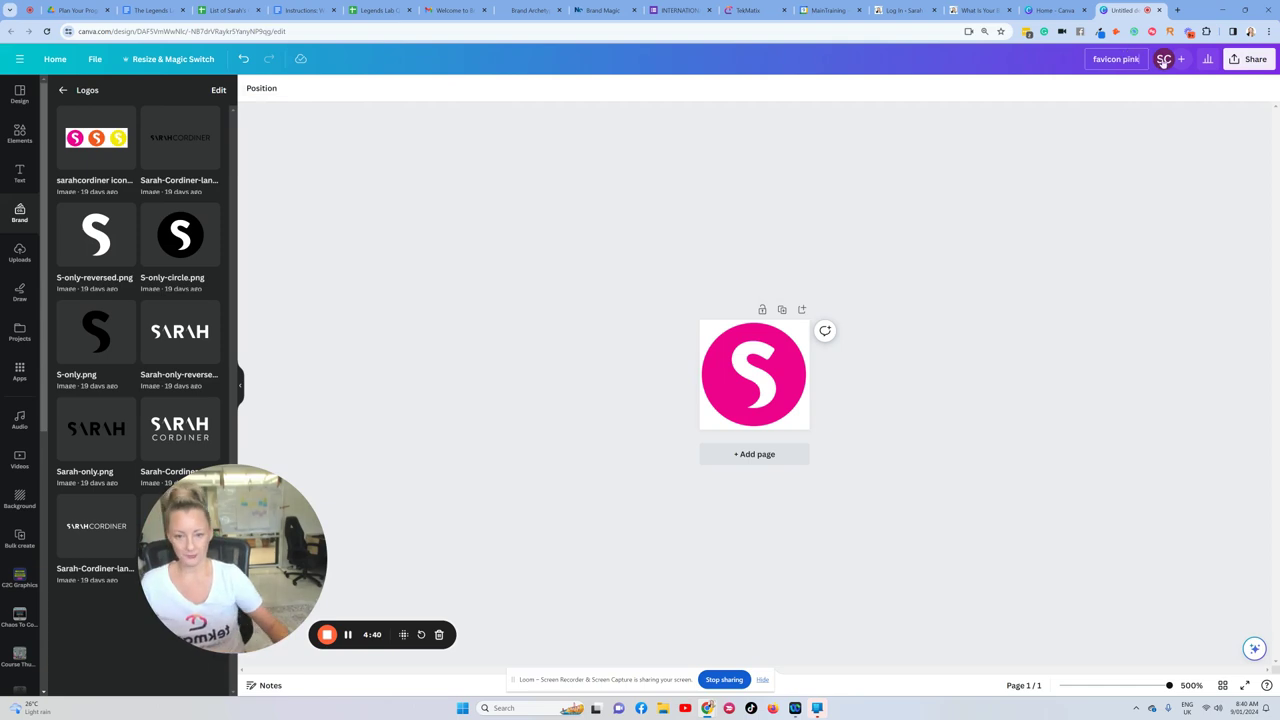
click(1164, 184)
Download the 'favicon pink' design as a PNG via Share > Download.
click(1250, 58)
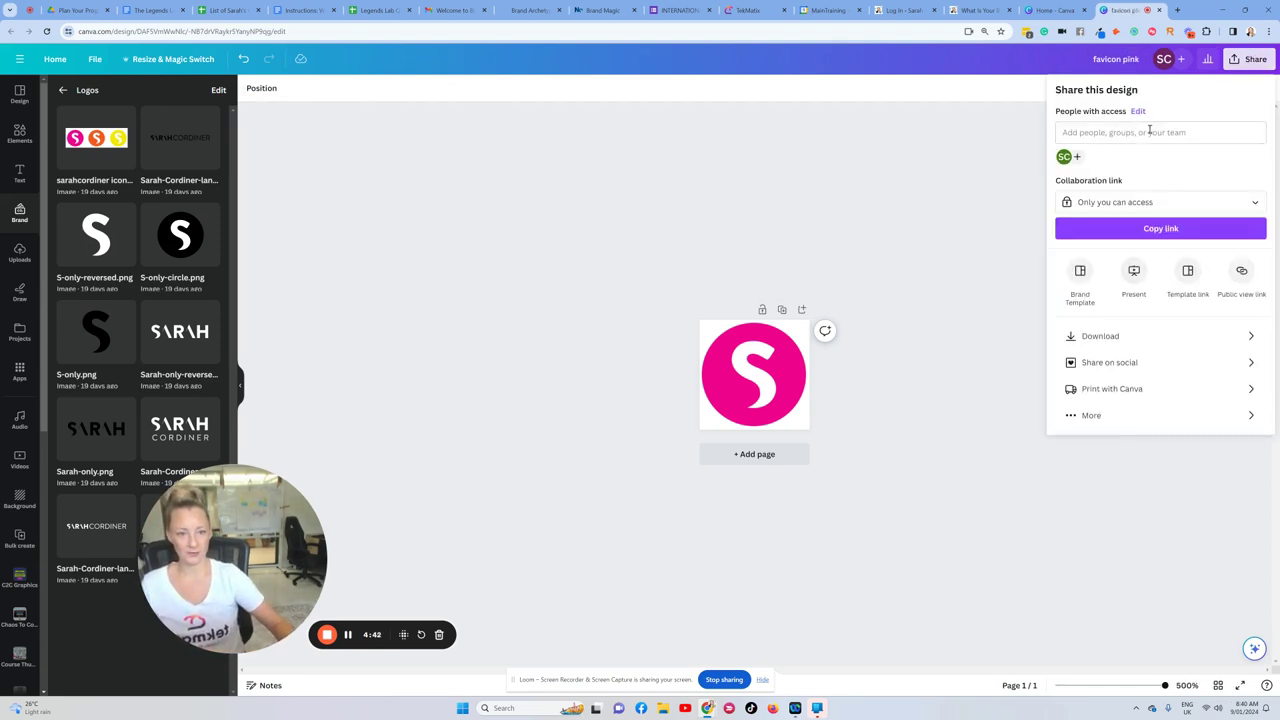
click(1108, 338)
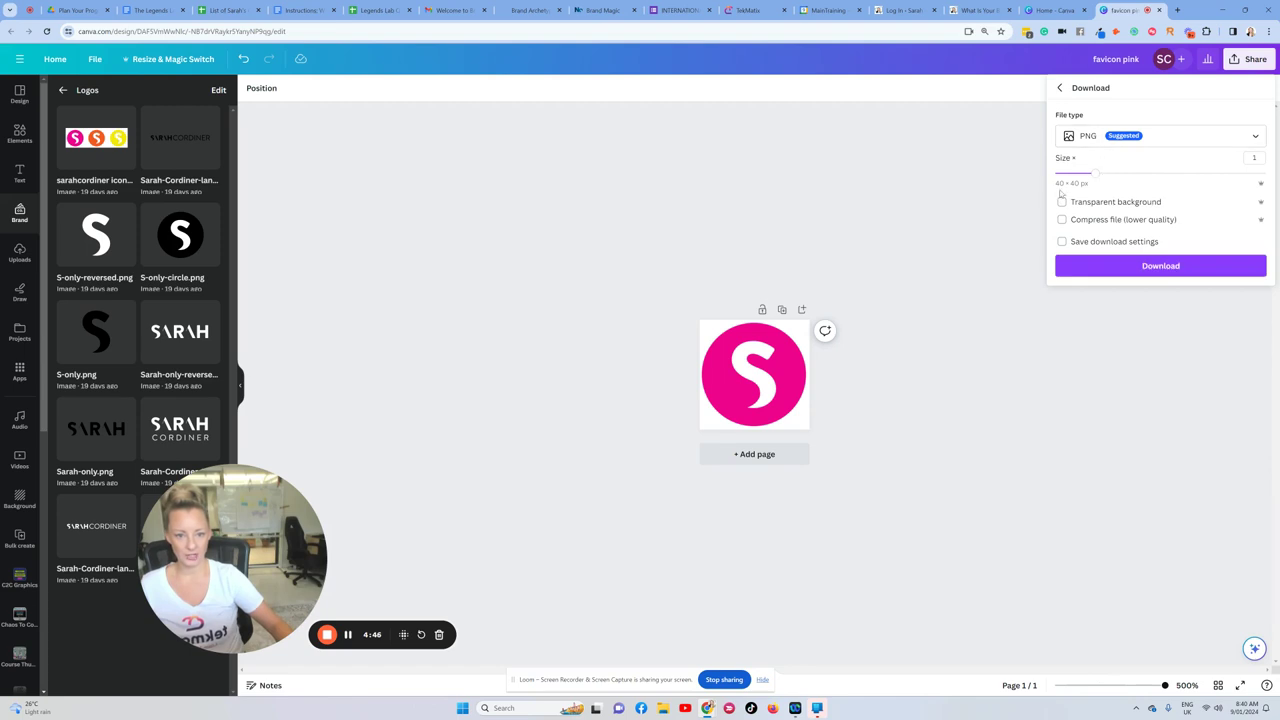
click(1196, 274)
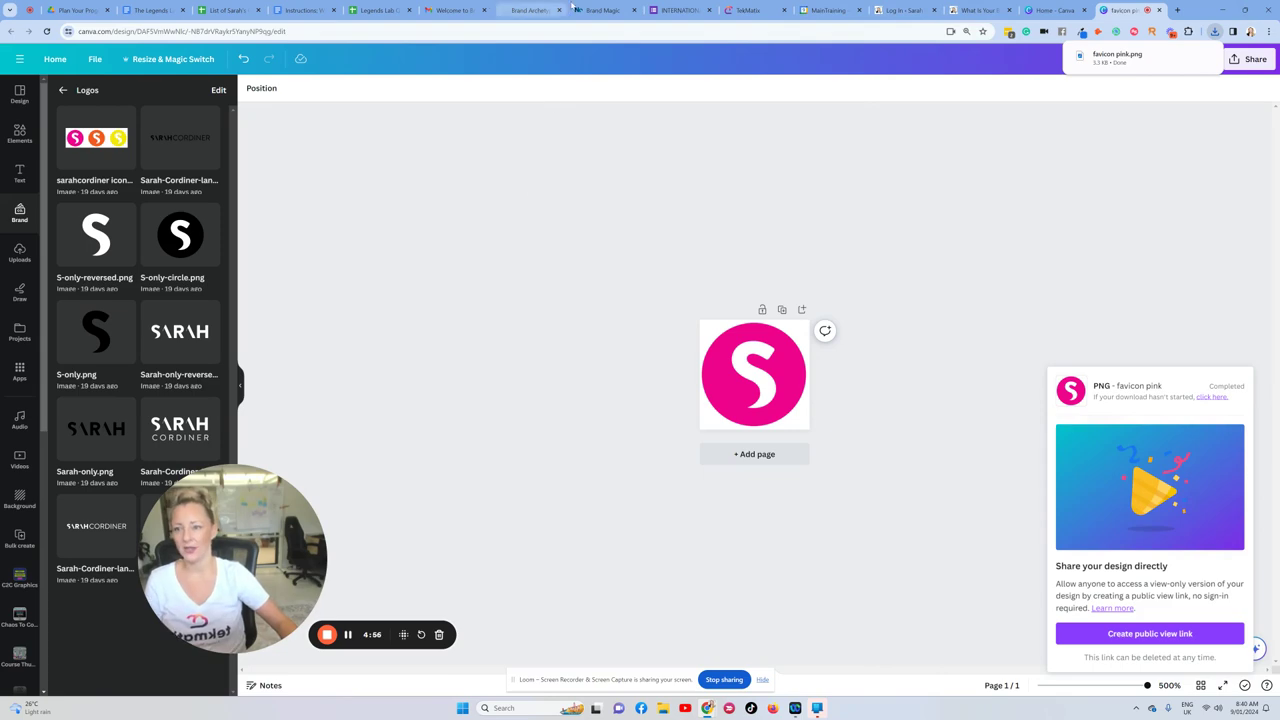
Upload 'favicon pink.png' as the new favicon in the Branding section.
click(730, 14)
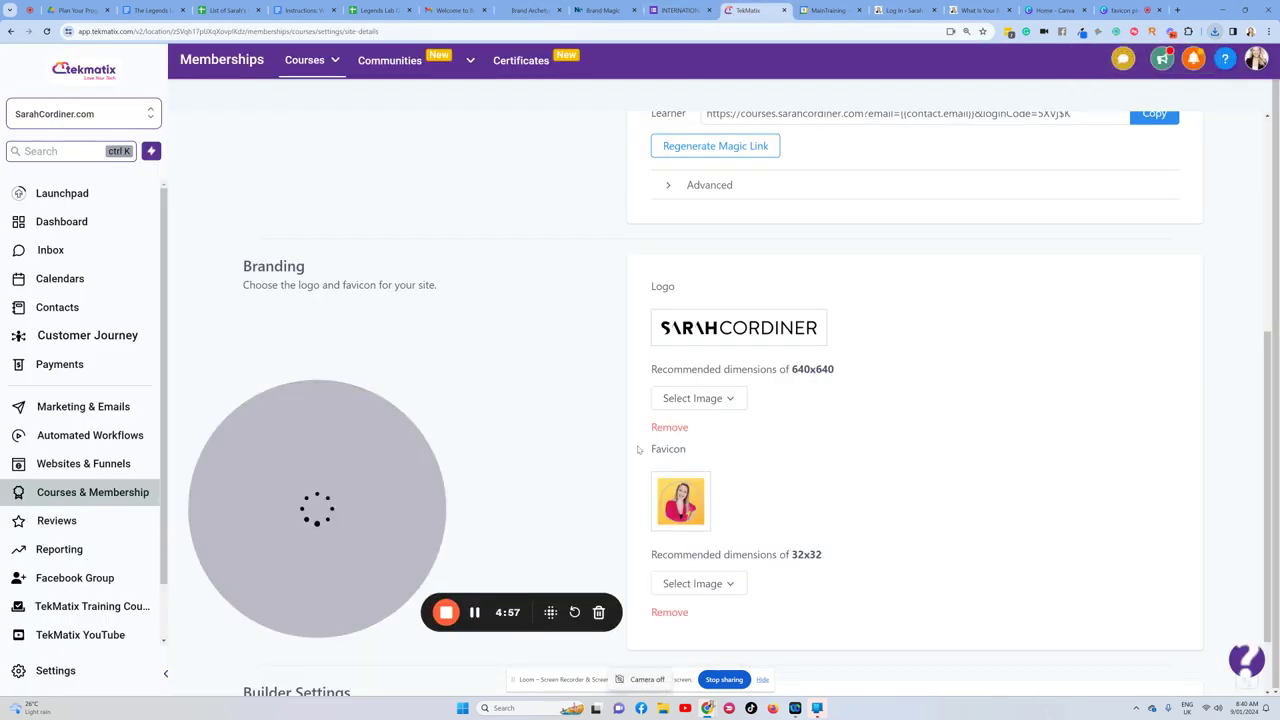
scroll(708, 520, down, 1)
click(716, 498)
click(697, 526)
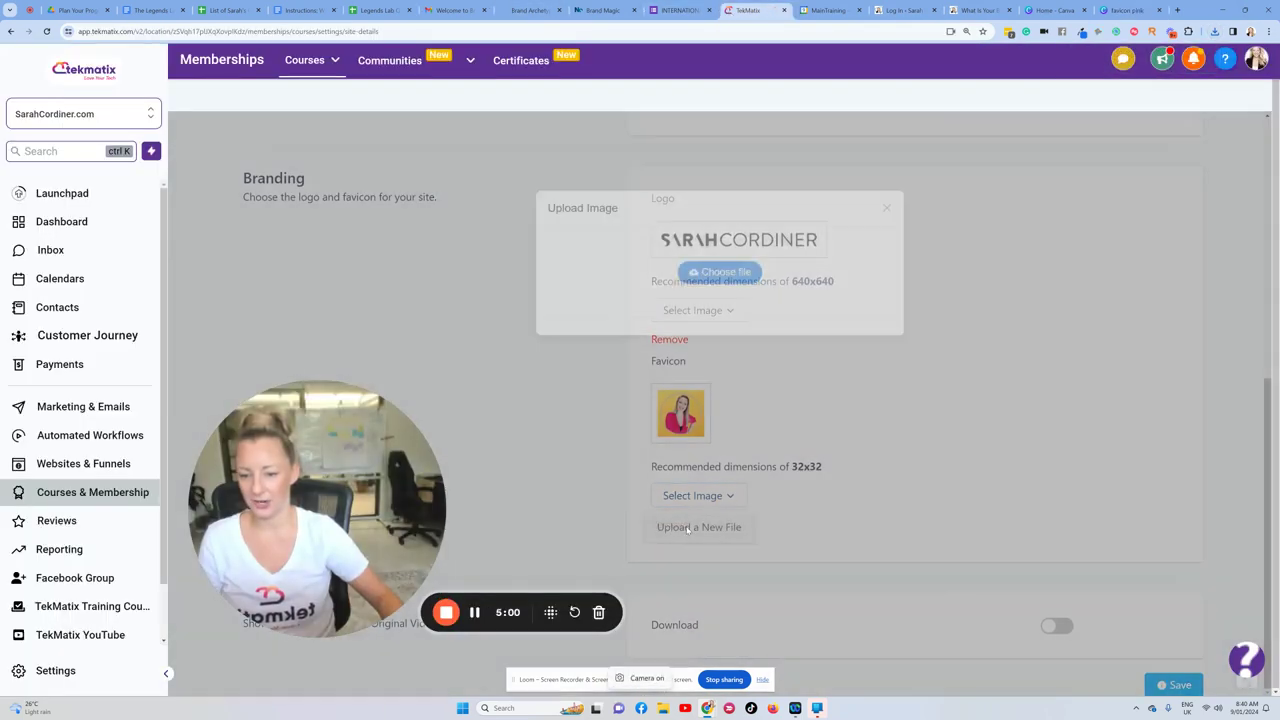
click(719, 272)
double_click(117, 105)
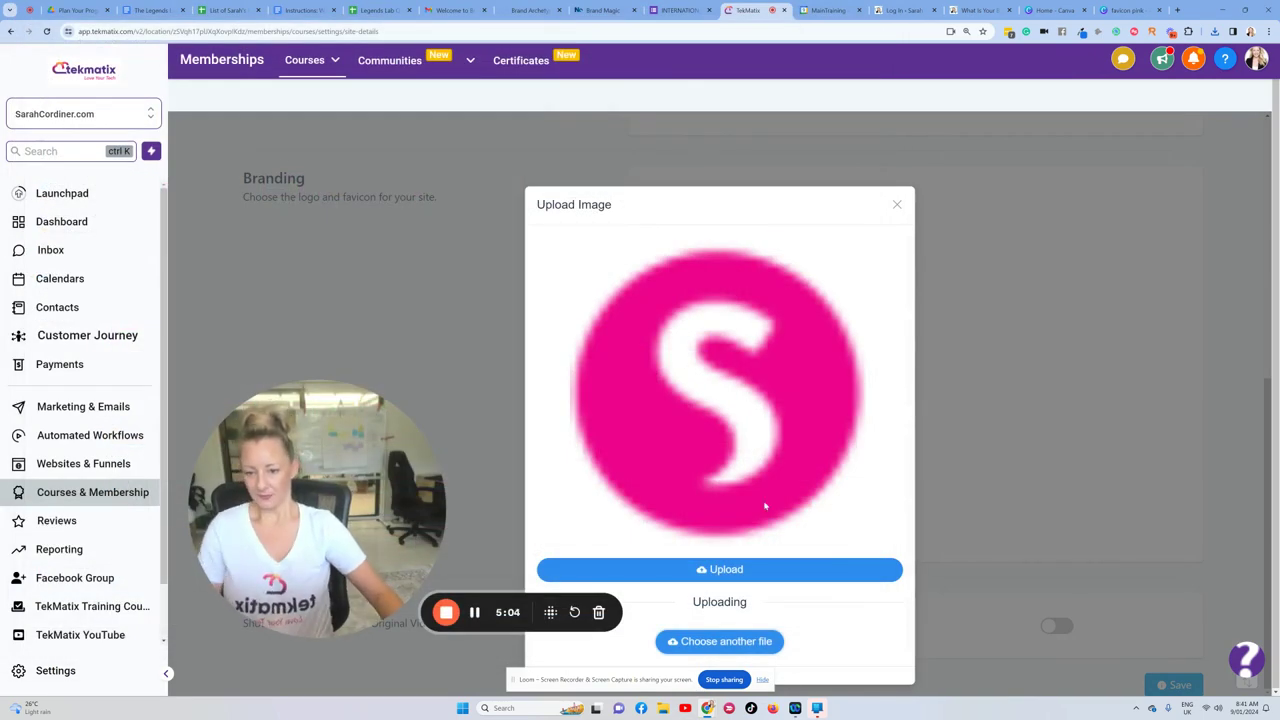
click(729, 571)
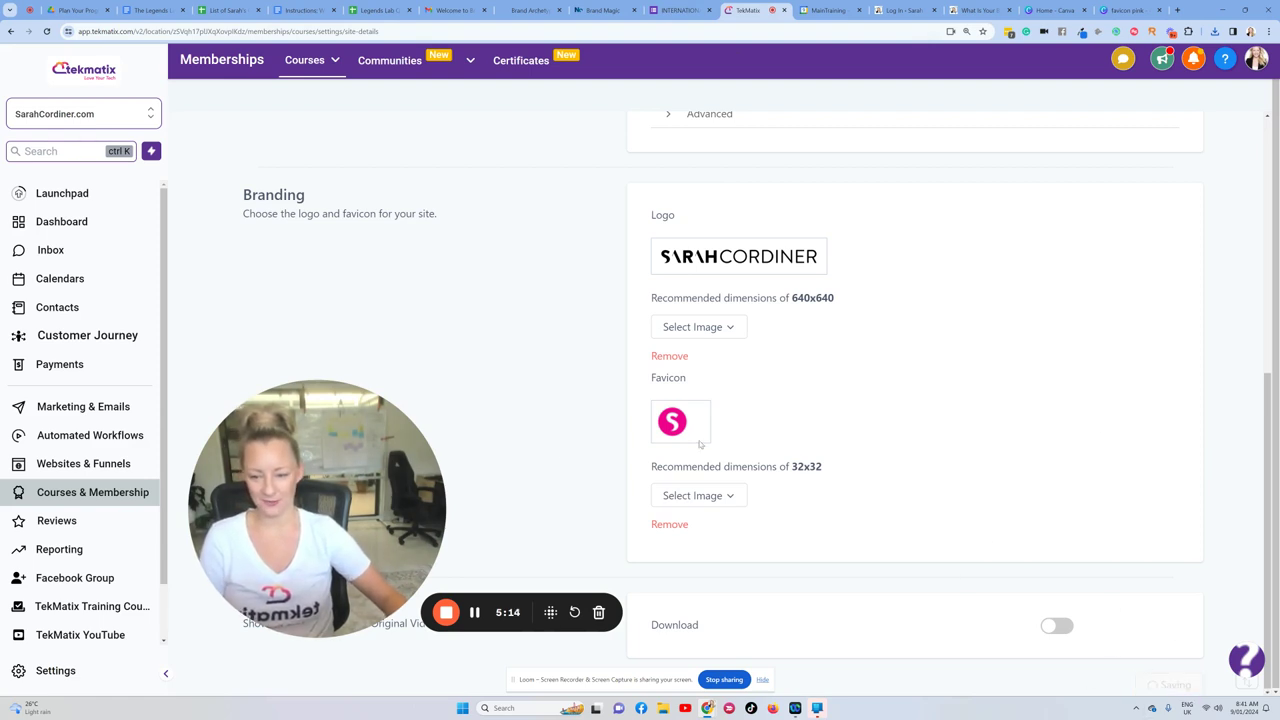
Save the Site Details so the pink S favicon and wordmark logo are kept.
drag(352, 466, 341, 319)
drag(264, 624, 471, 631)
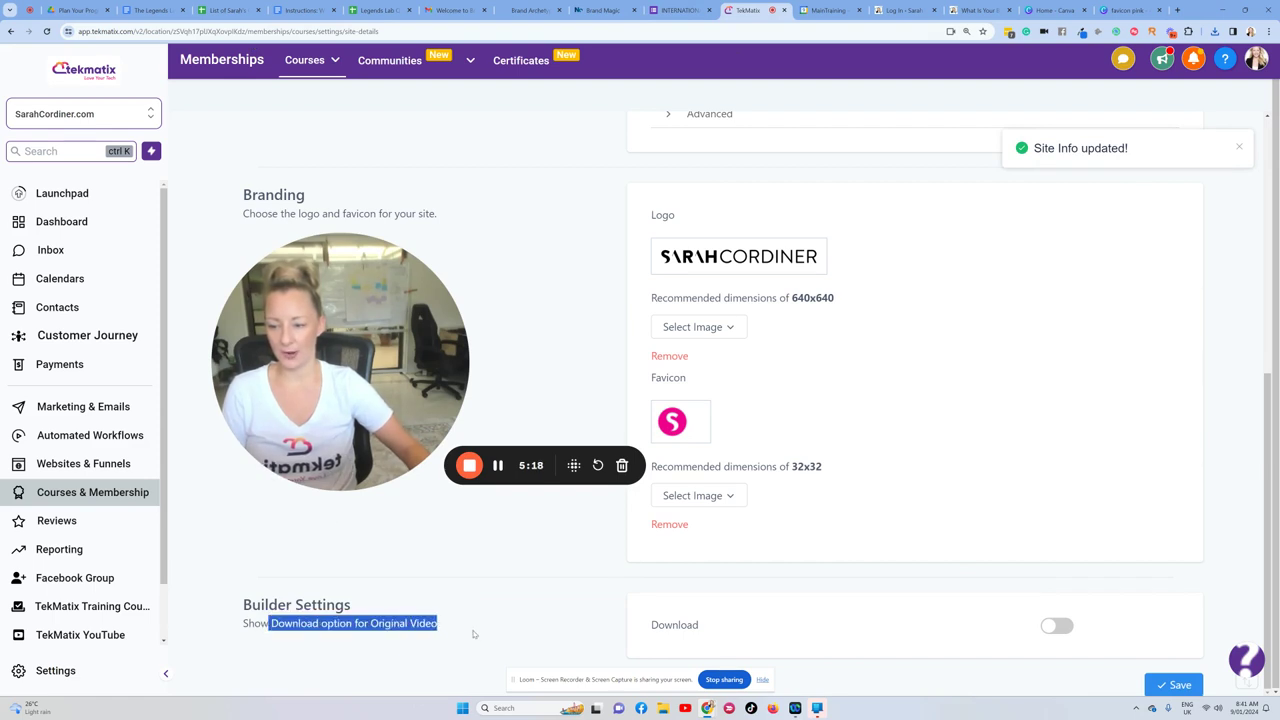
click(507, 625)
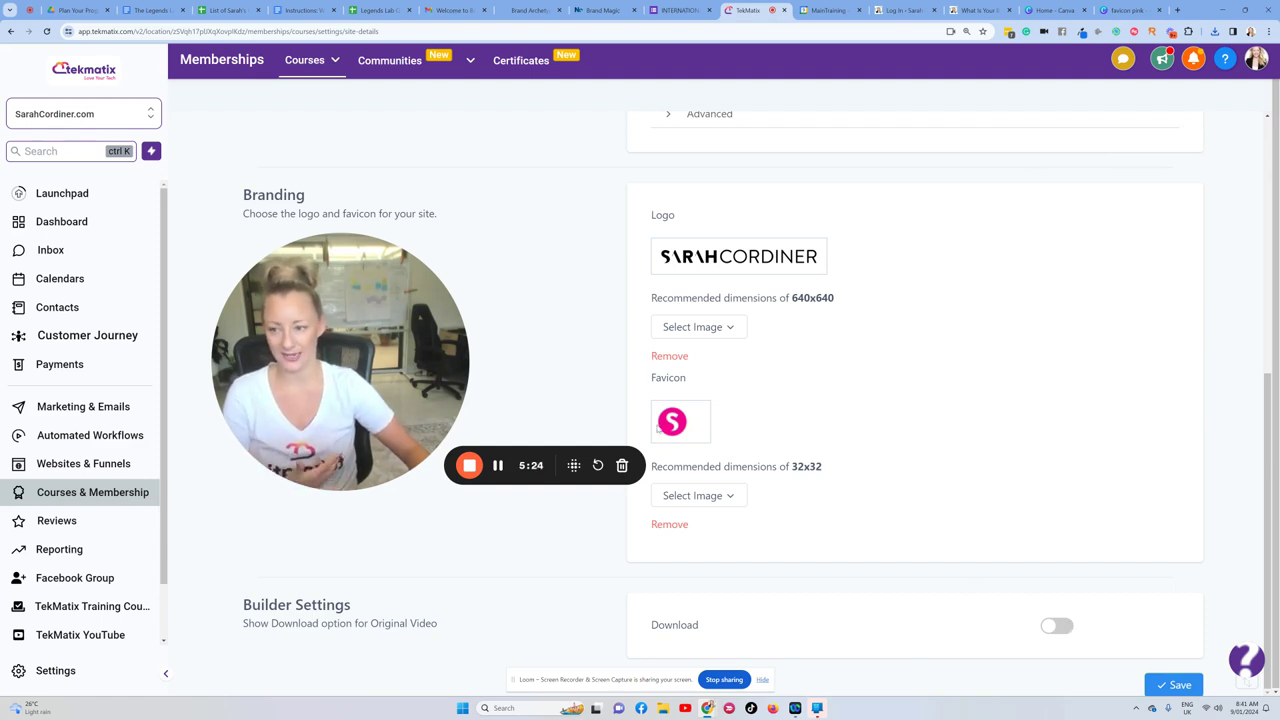
Return to the top of the page and bring up the Courses menu.
drag(400, 358, 369, 448)
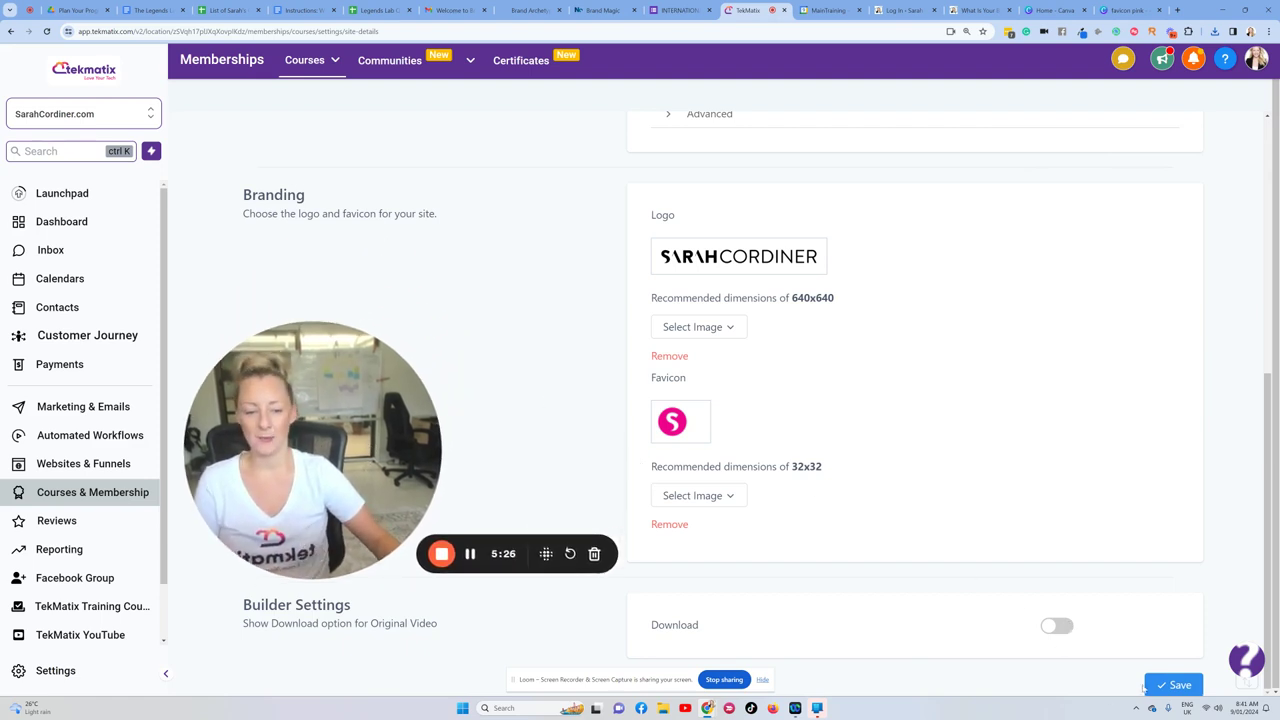
scroll(834, 348, up, 2)
scroll(830, 349, up, 1)
scroll(830, 349, down, 3)
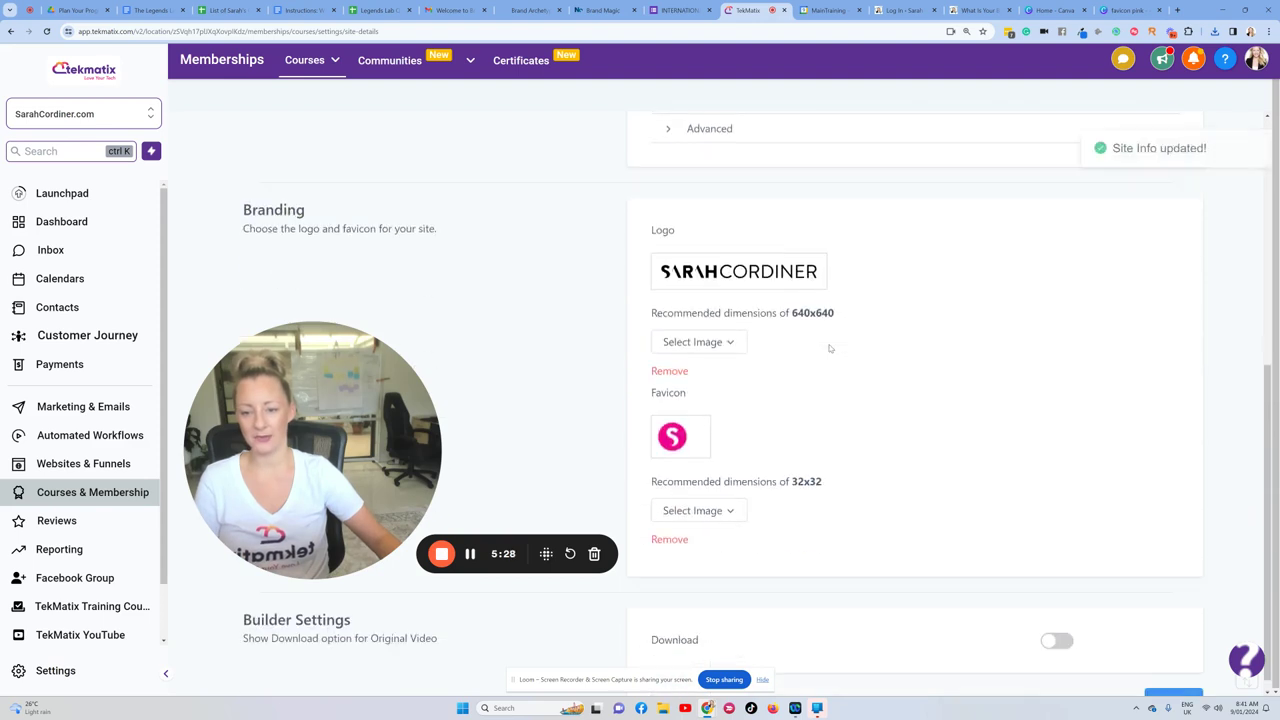
scroll(866, 410, up, 2)
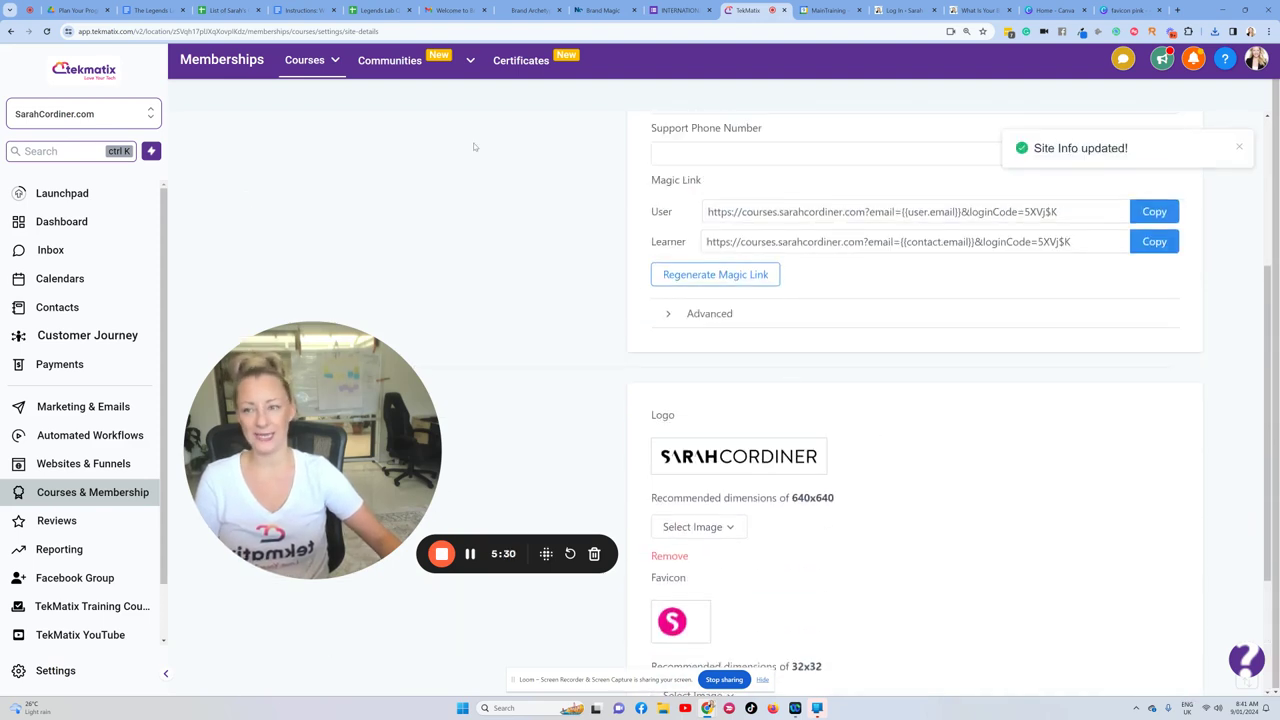
click(316, 61)
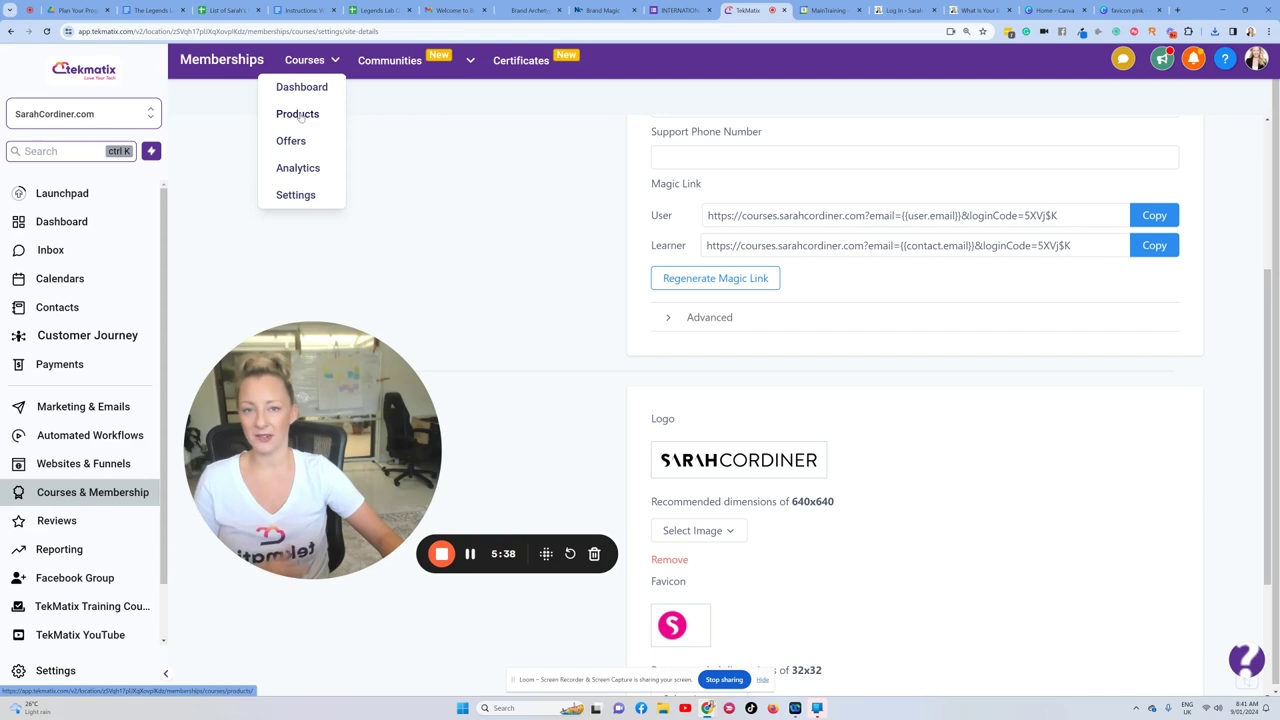
Choose Settings from the Courses dropdown to return to the settings overview.
click(294, 198)
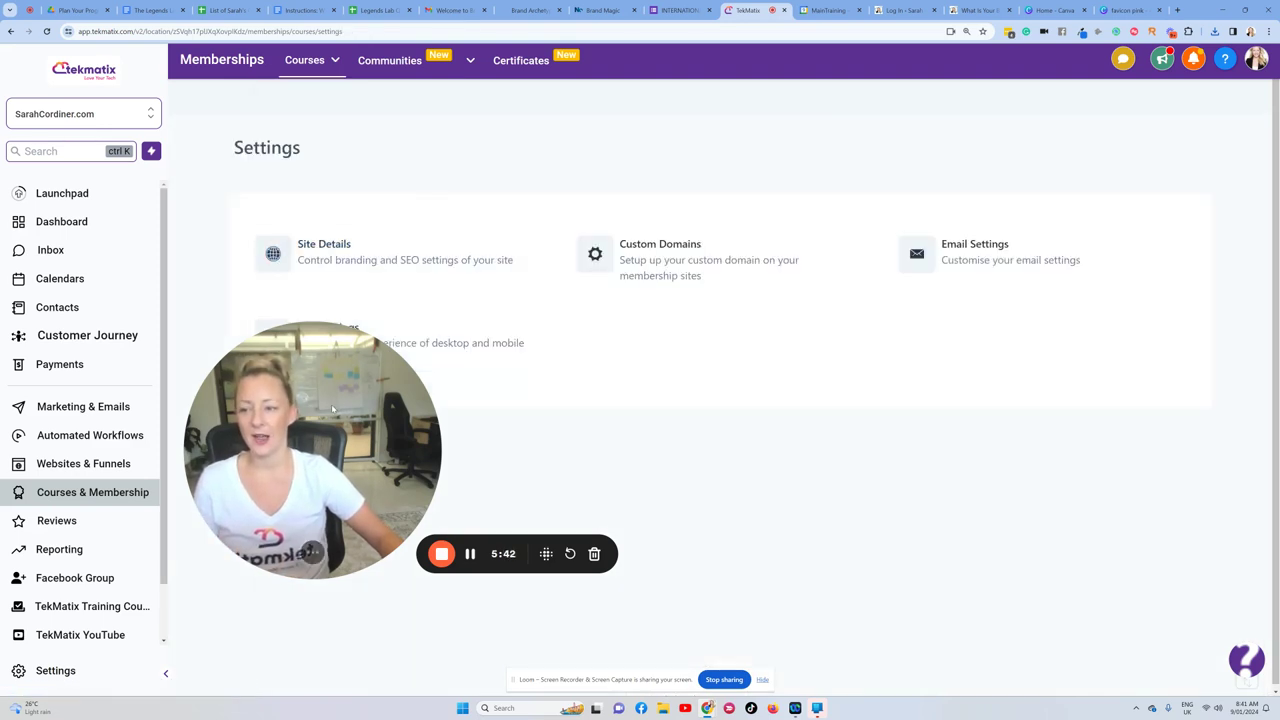